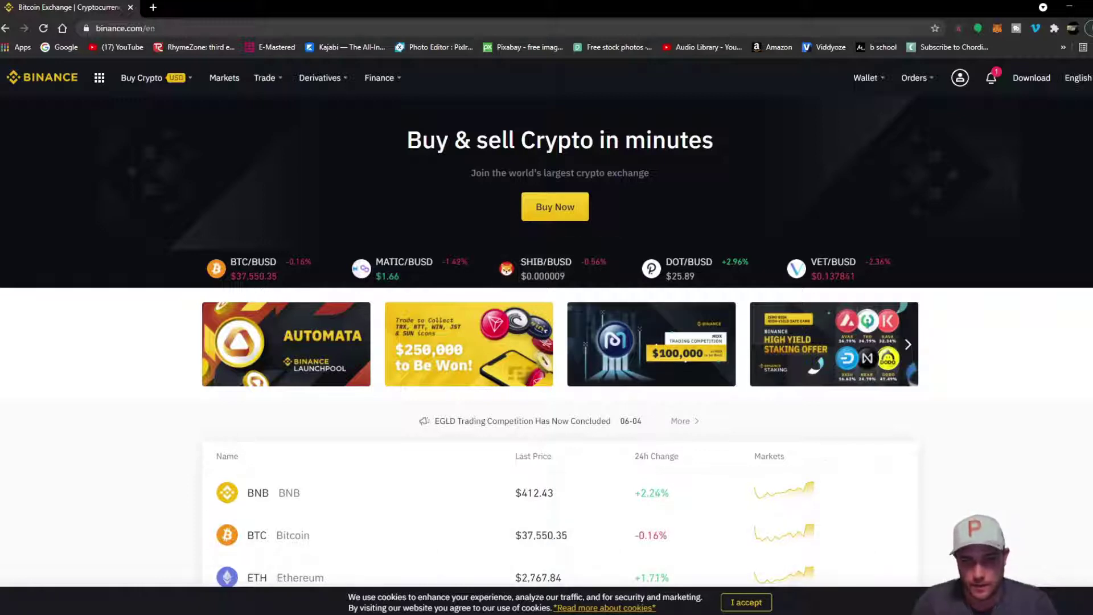
- Bring up the VPN connection window and close it again
mouse_move(621, 613)
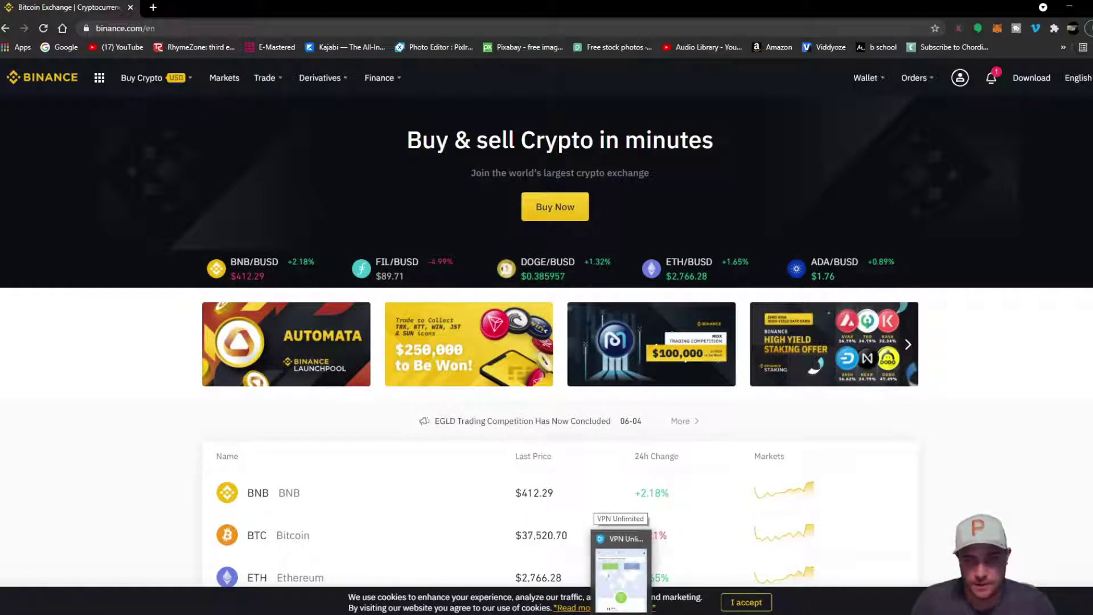
left_click(620, 575)
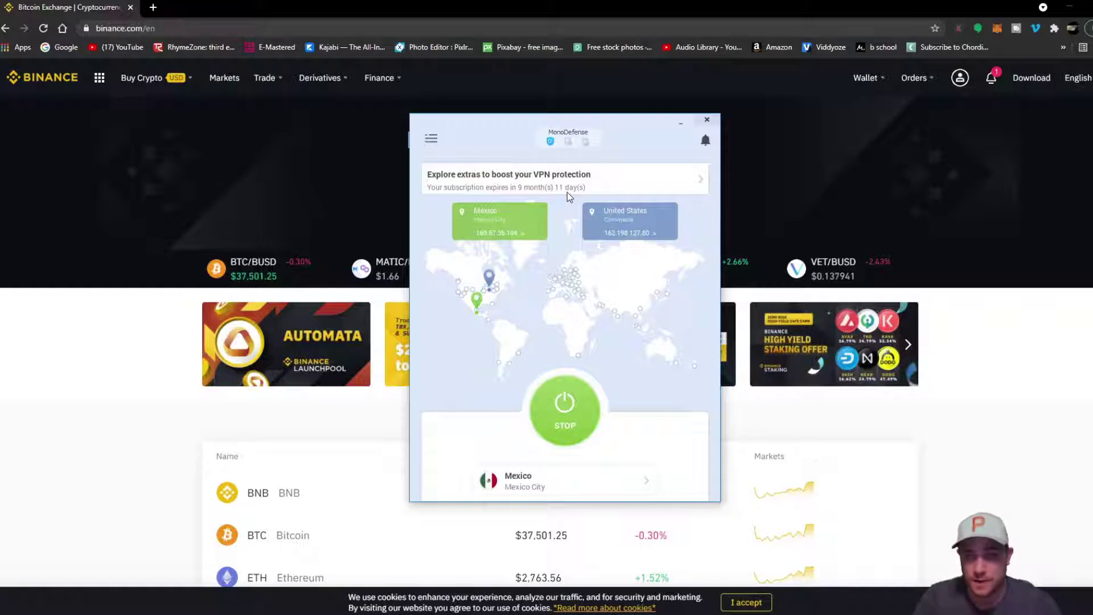
left_click(341, 205)
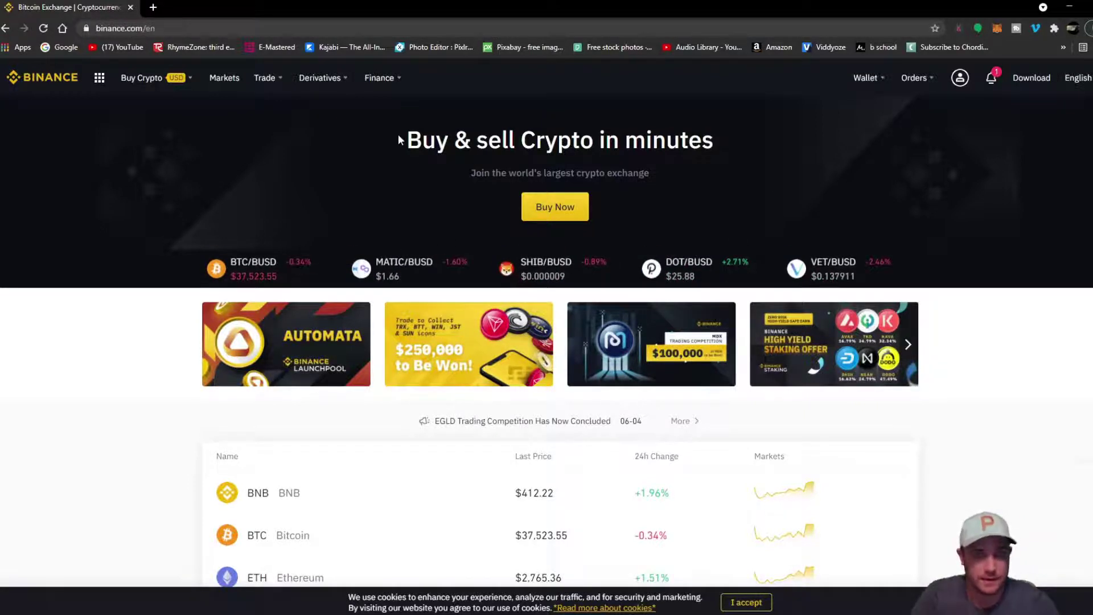
- Highlight the 'Buy & sell Crypto in minutes' heading, then reveal the profile account menu
left_click_drag(398, 134, 791, 140)
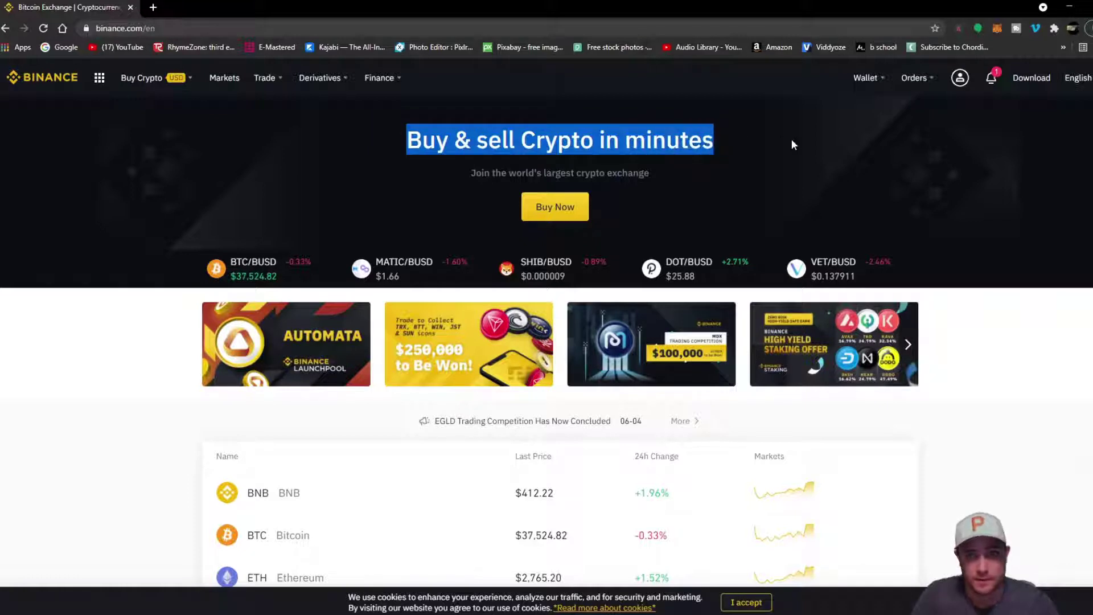
left_click(793, 144)
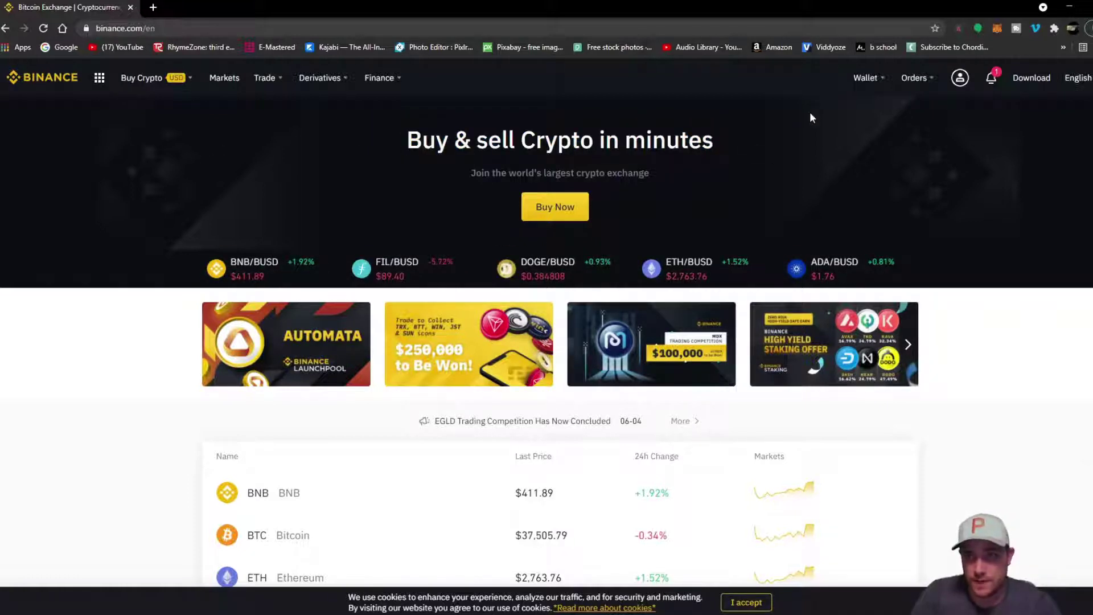
mouse_move(959, 79)
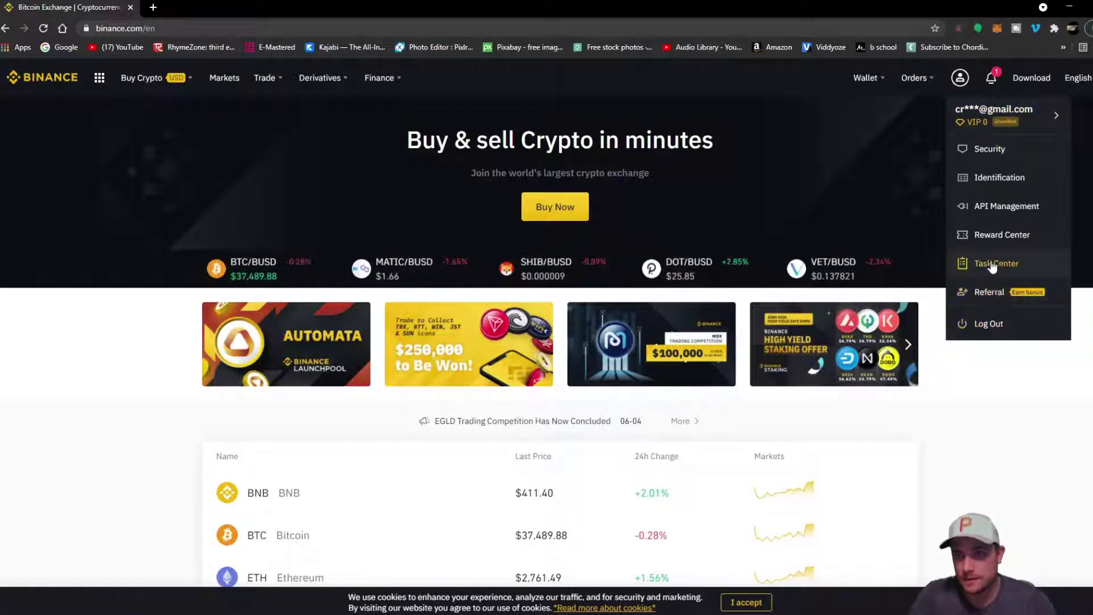
left_click(989, 293)
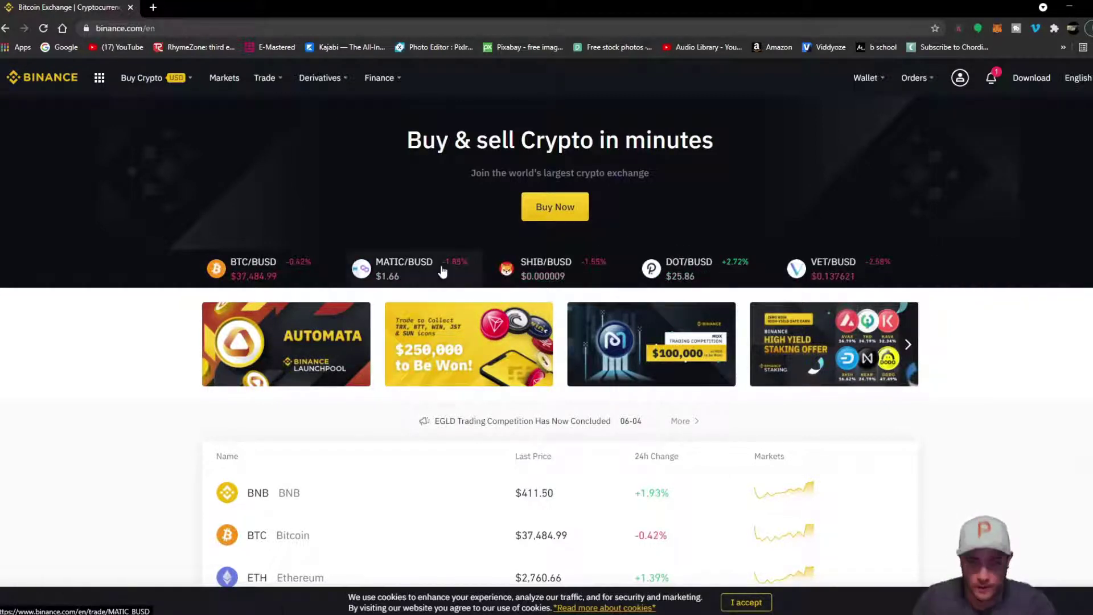
- Highlight the homepage heading, then go to the account Security page
left_click_drag(745, 273, 960, 88)
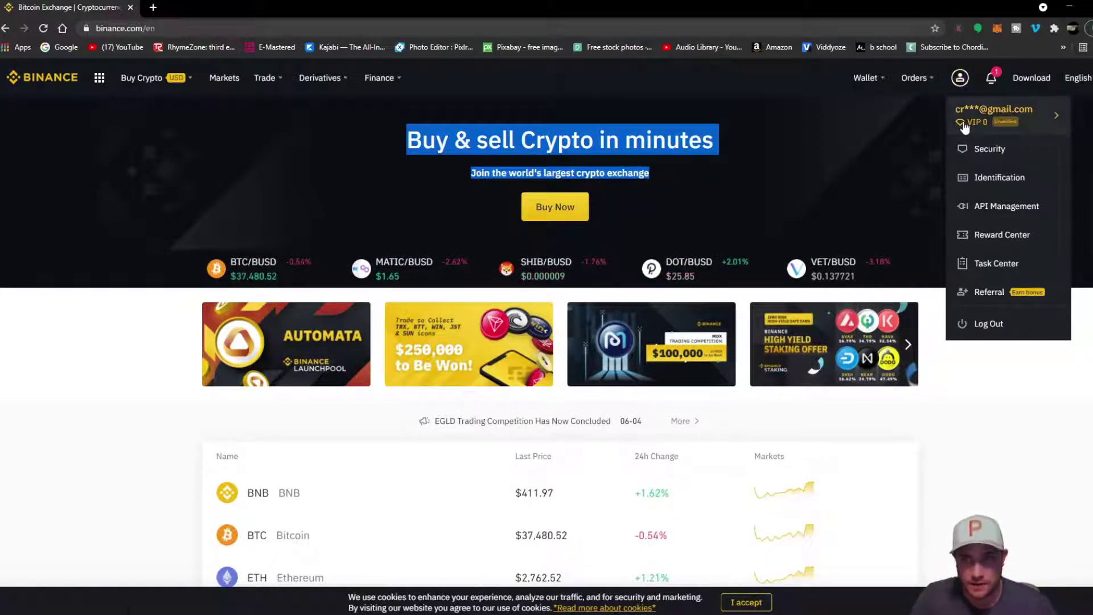
left_click(986, 150)
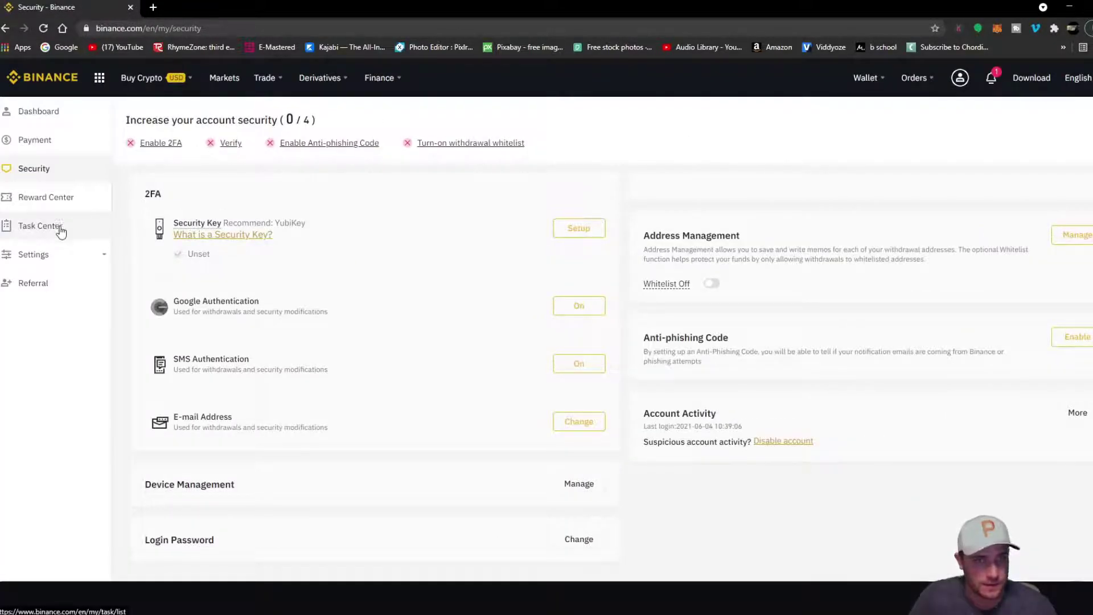
double_click(150, 194)
left_click_drag(164, 196, 262, 239)
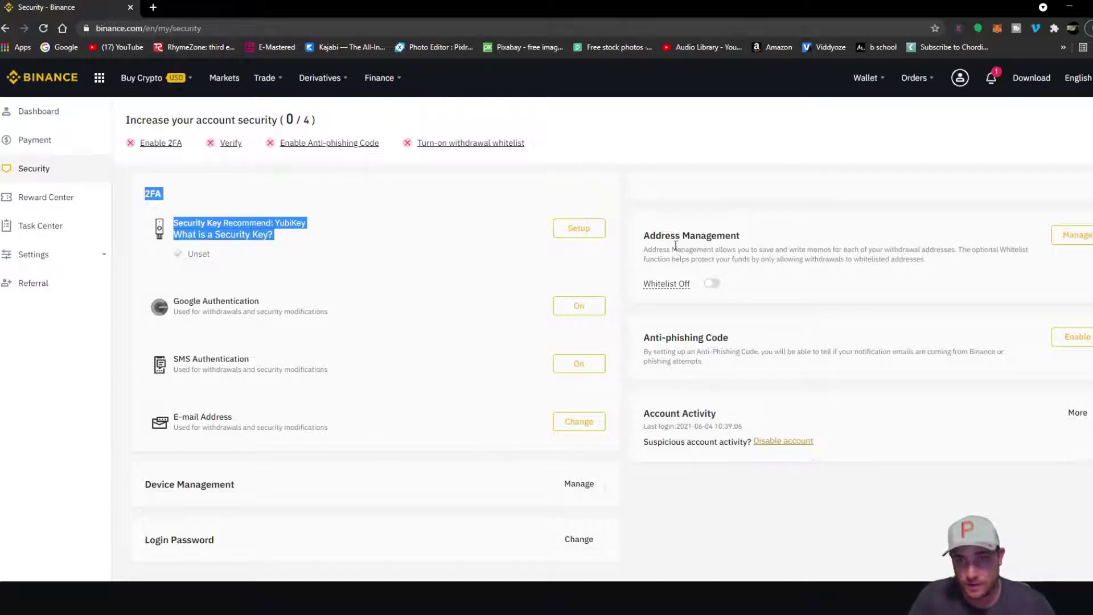
mouse_move(666, 283)
left_click_drag(644, 338, 730, 338)
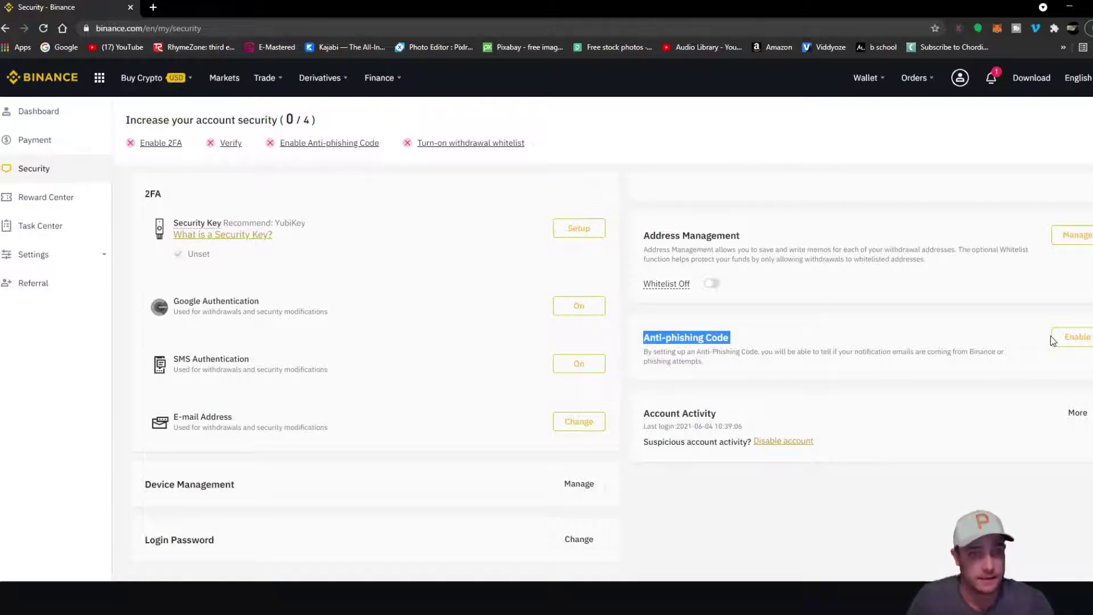
- Highlight the account security progress heading and reveal the Wallet menu
triple_click(895, 119)
mouse_move(866, 77)
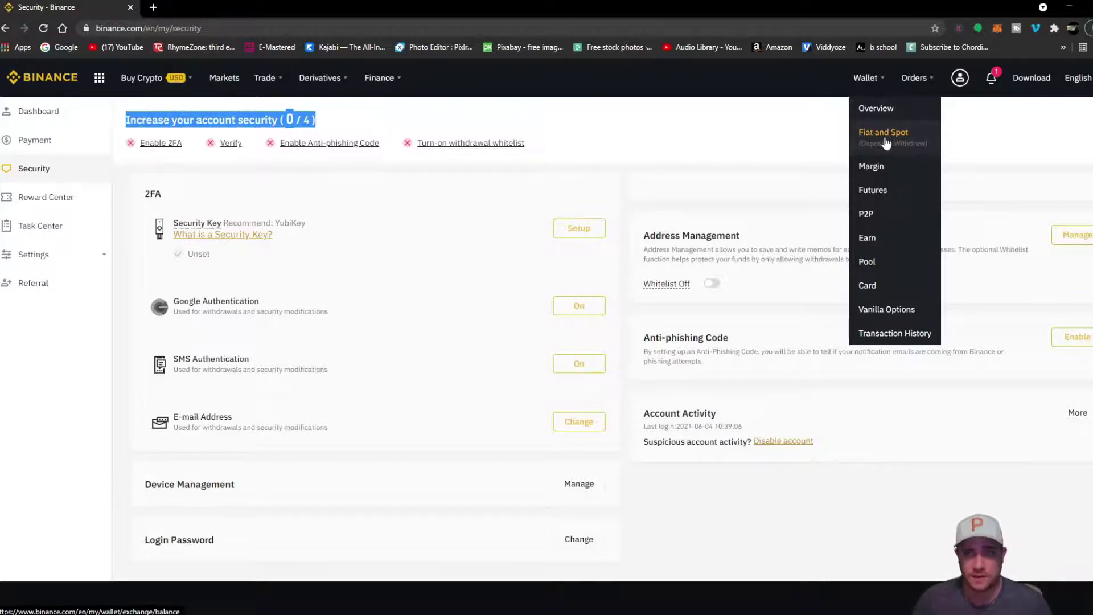
- Go to the Fiat and Spot wallet showing the 255.6241 XLM holding
left_click(887, 143)
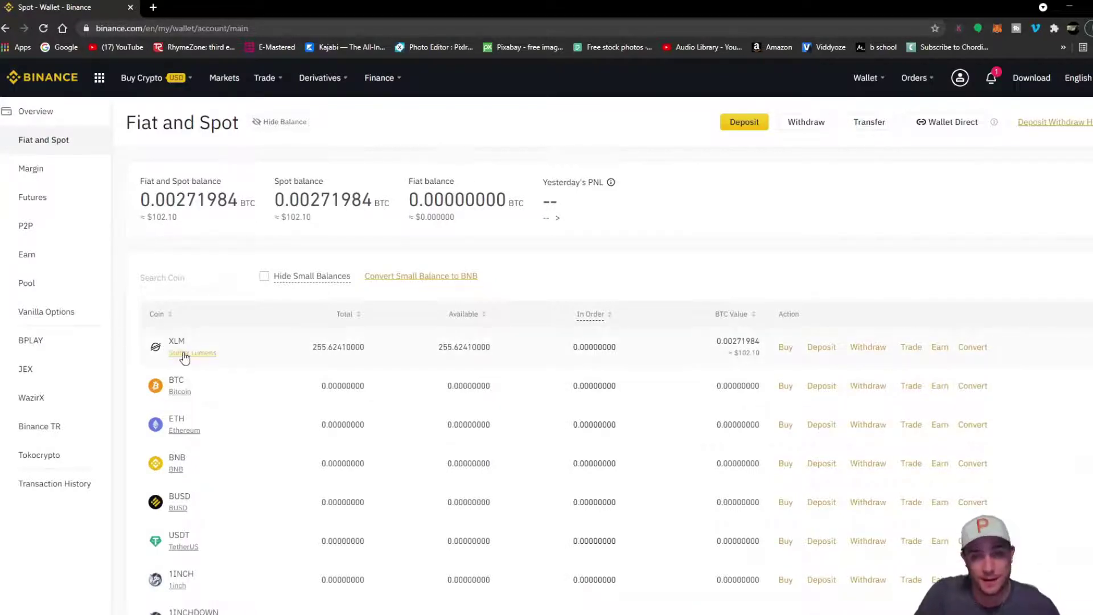
mouse_move(595, 318)
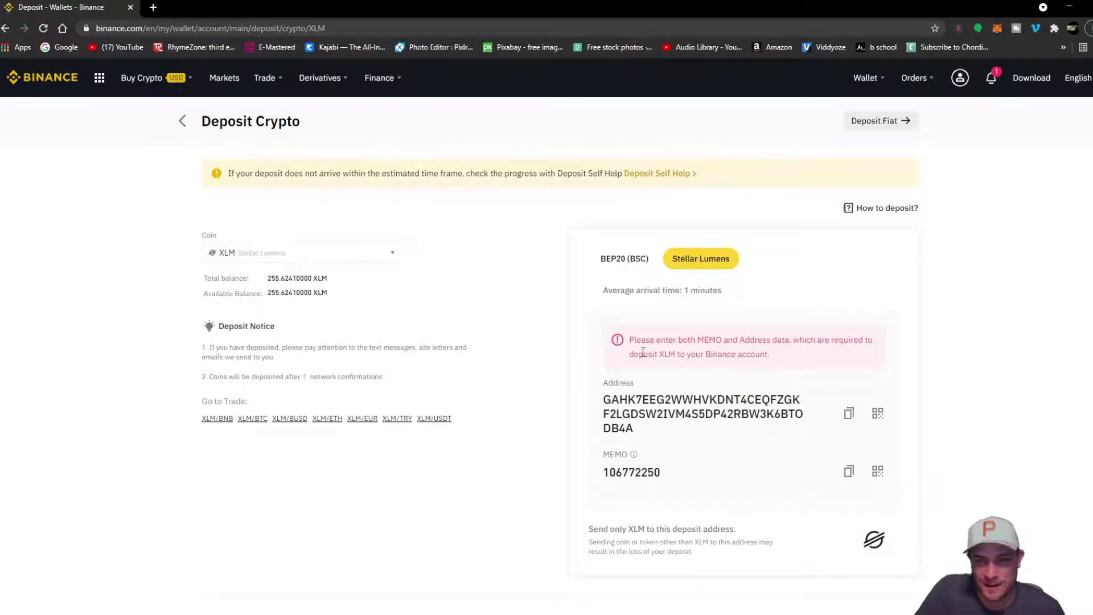
- Point out the XLM MEMO warning and address QR code, then return to Fiat and Spot
left_click_drag(630, 339, 803, 363)
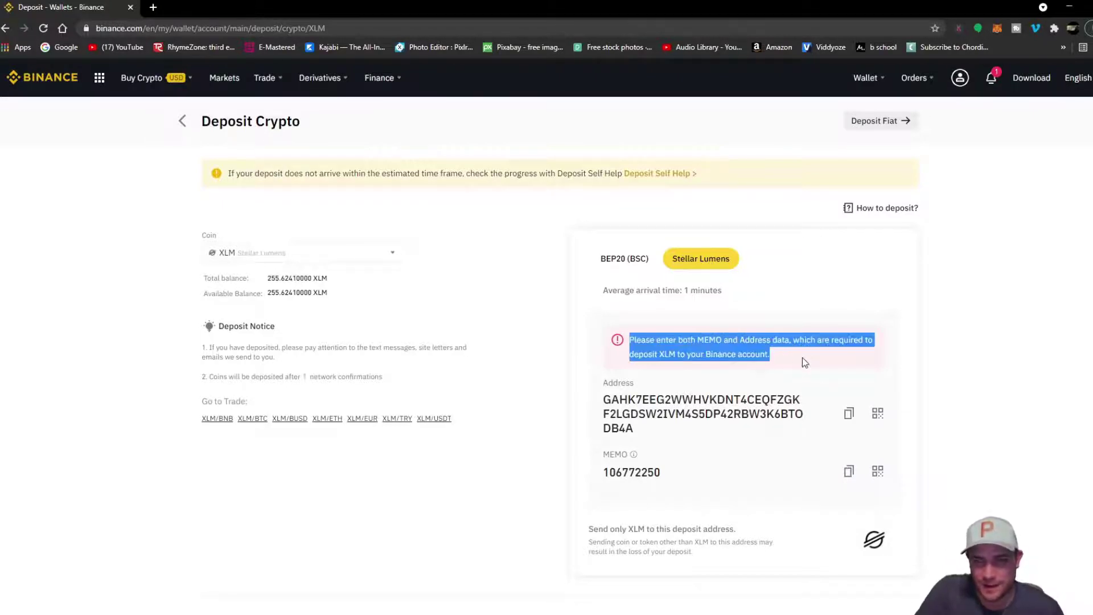
left_click(850, 282)
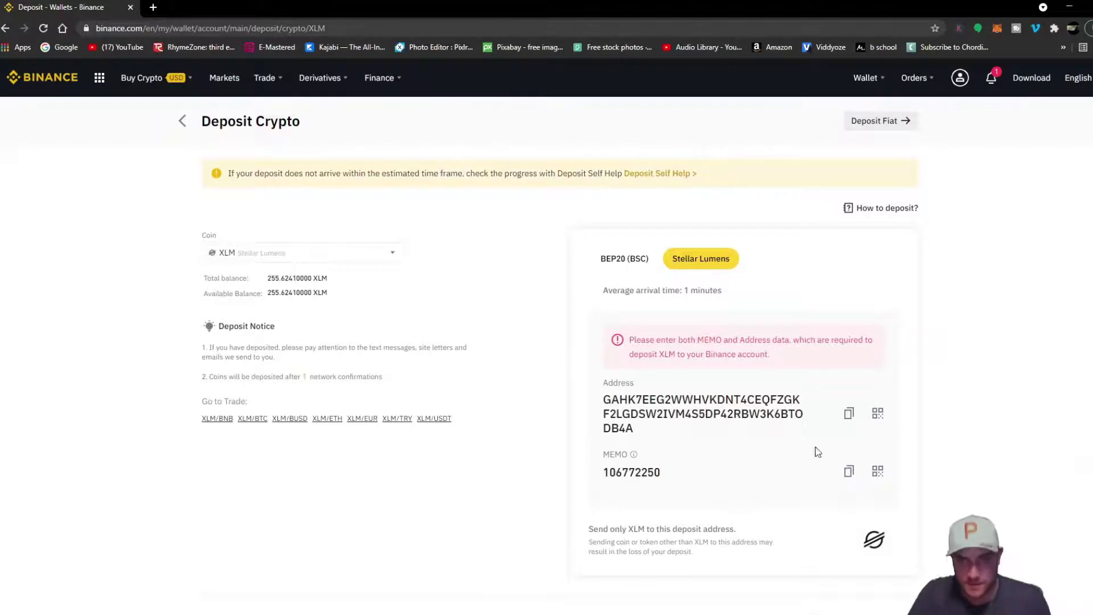
mouse_move(872, 426)
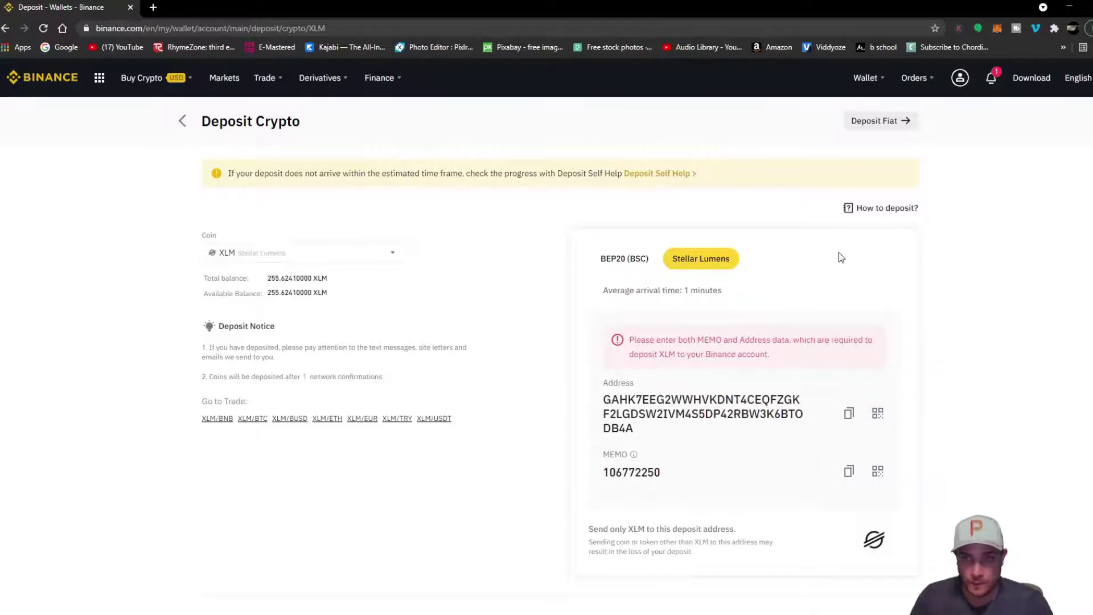
left_click(888, 117)
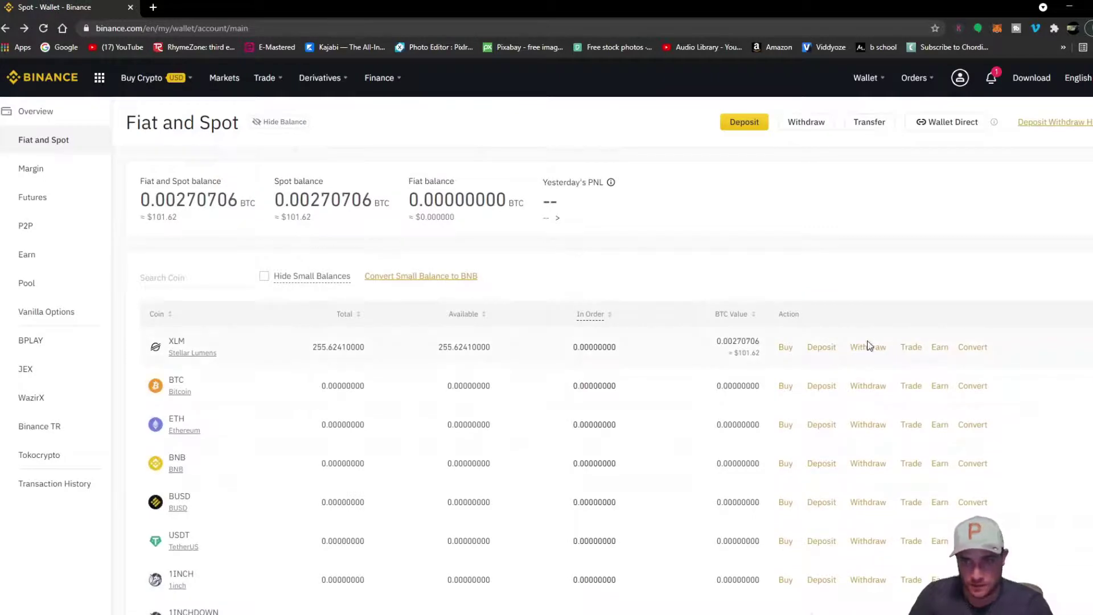
- Start an XLM withdrawal and choose Google as the security verification method
left_click(873, 351)
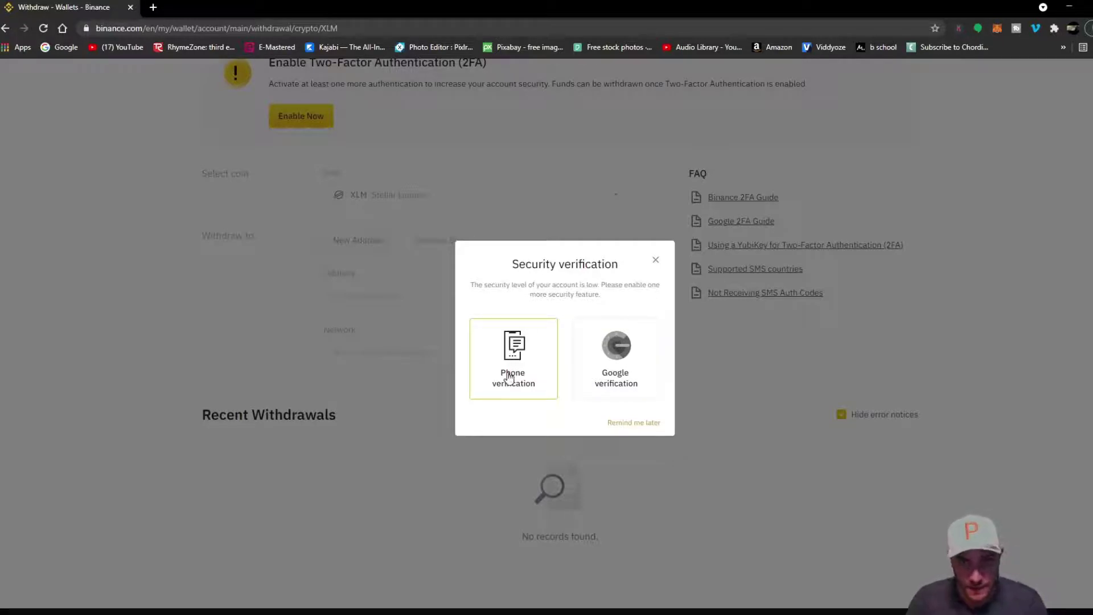
left_click(628, 364)
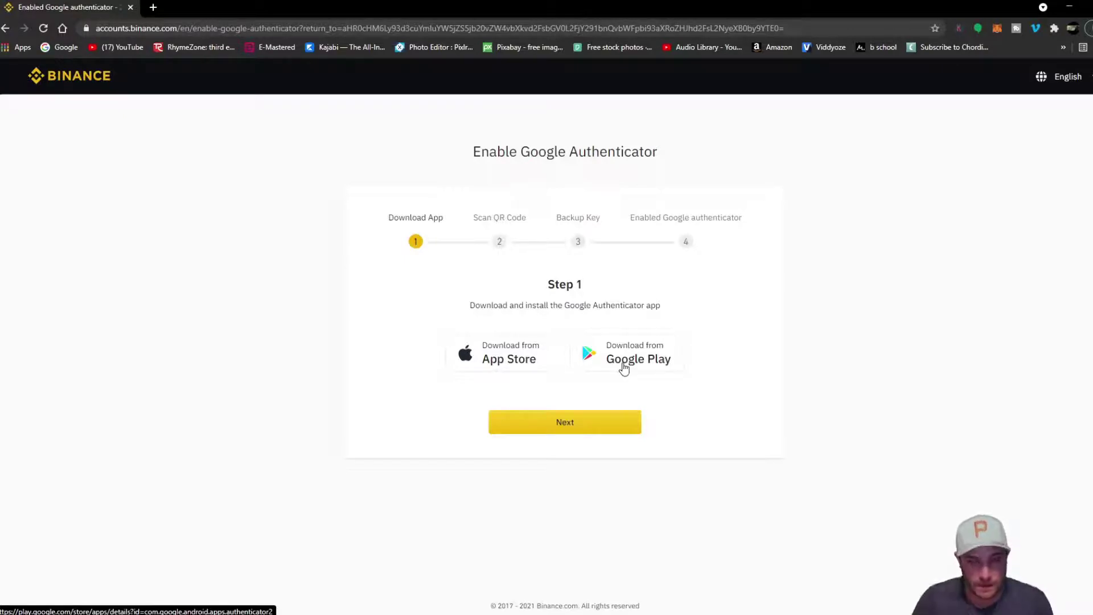
- Advance past Download App and Scan QR Code to the Backup Key step
left_click(565, 421)
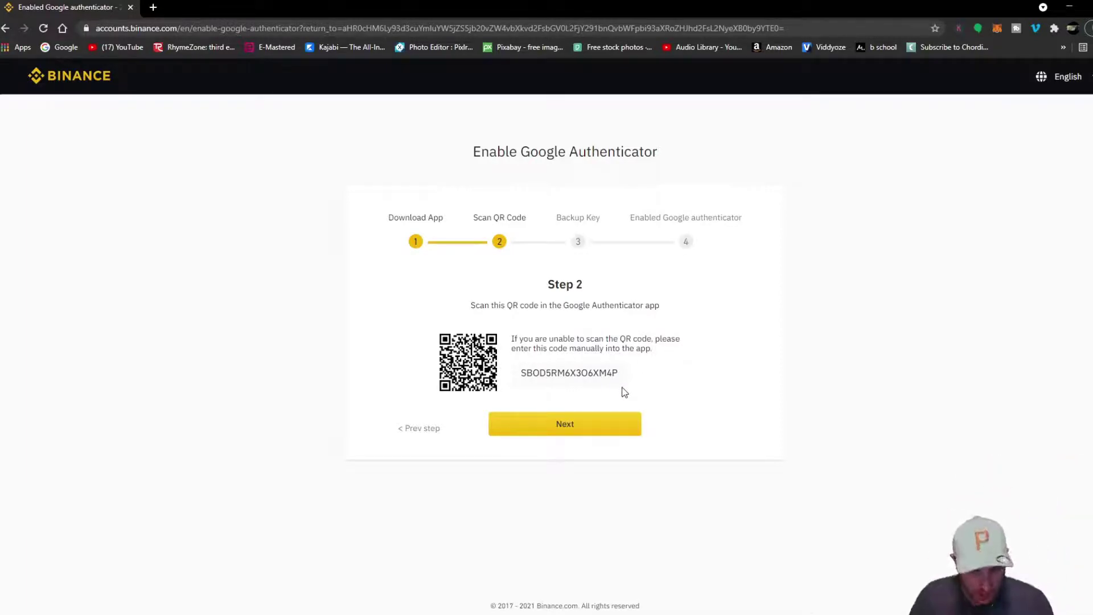
left_click(572, 425)
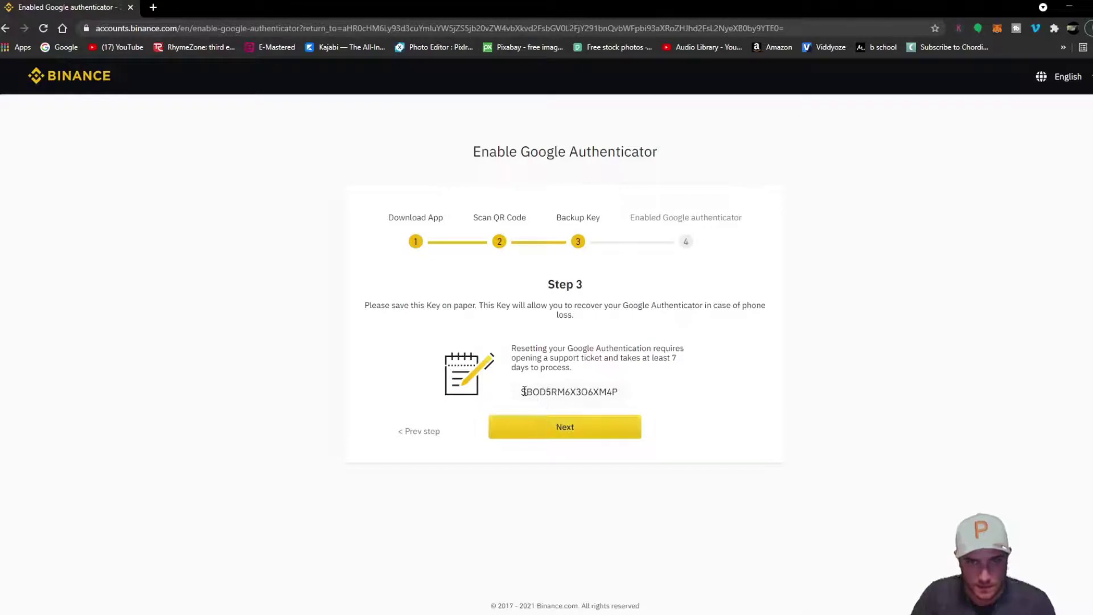
- Copy the Step 3 backup key, then continue to Step 4, Enable Google Authenticator
left_click_drag(520, 392, 542, 392)
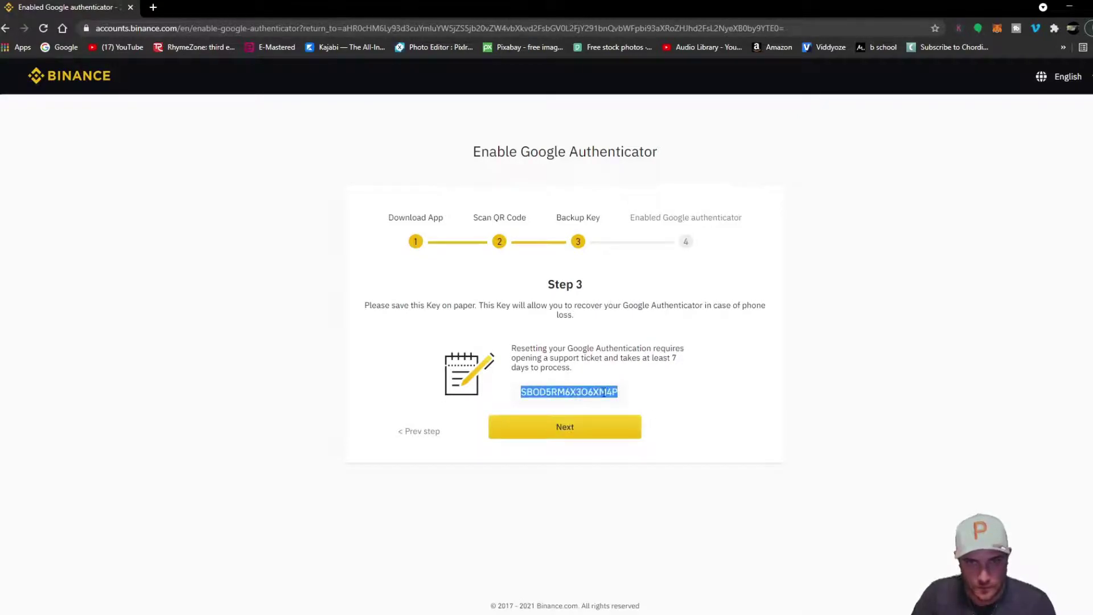
right_click(603, 393)
left_click(633, 398)
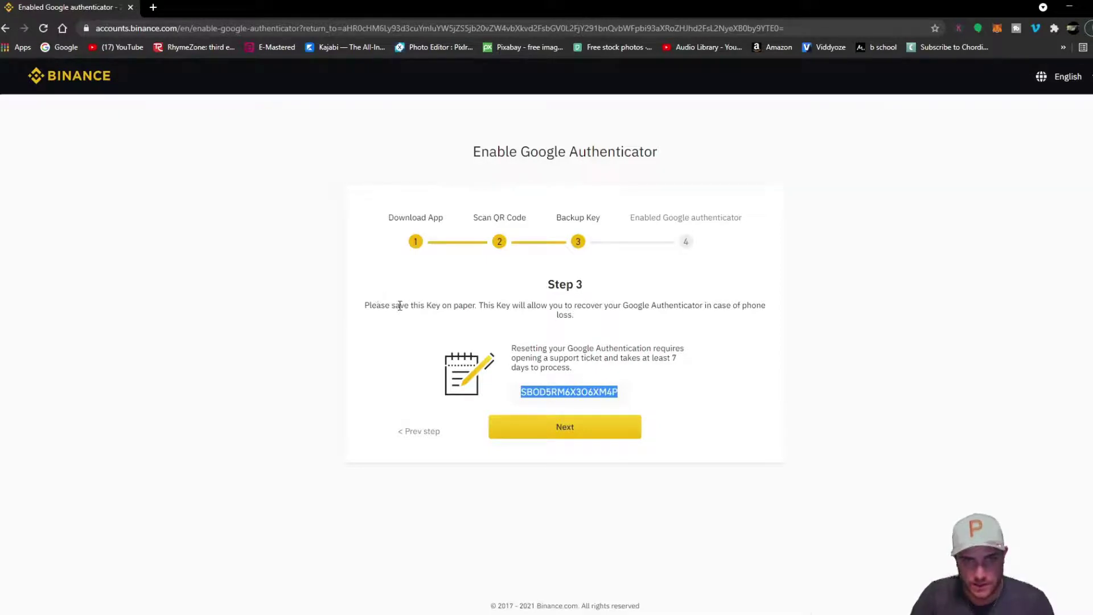
left_click_drag(357, 303, 760, 383)
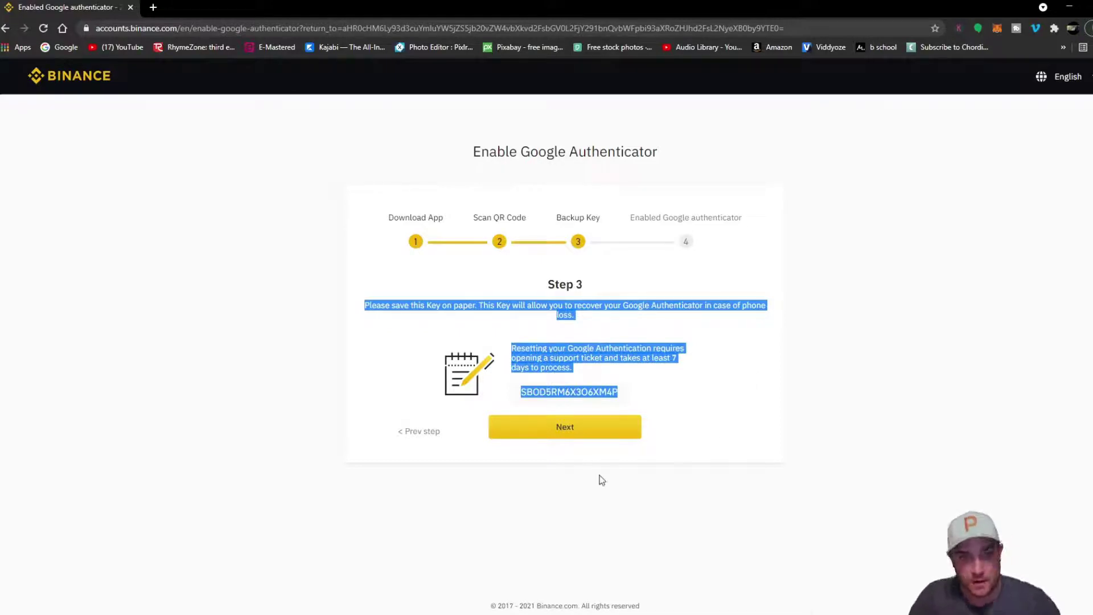
left_click(524, 392)
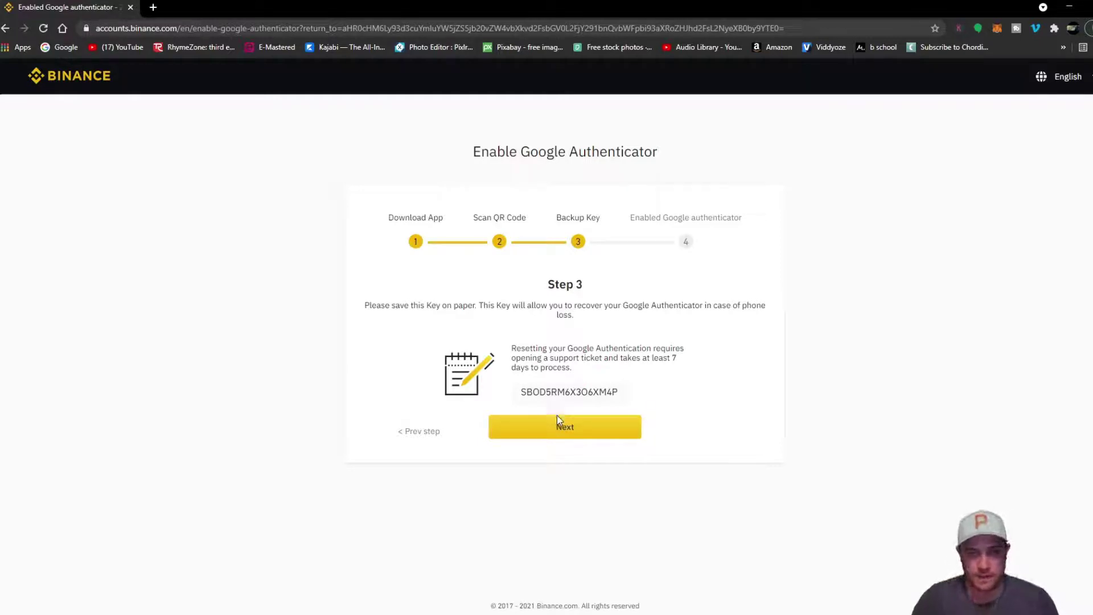
left_click_drag(521, 392, 628, 402)
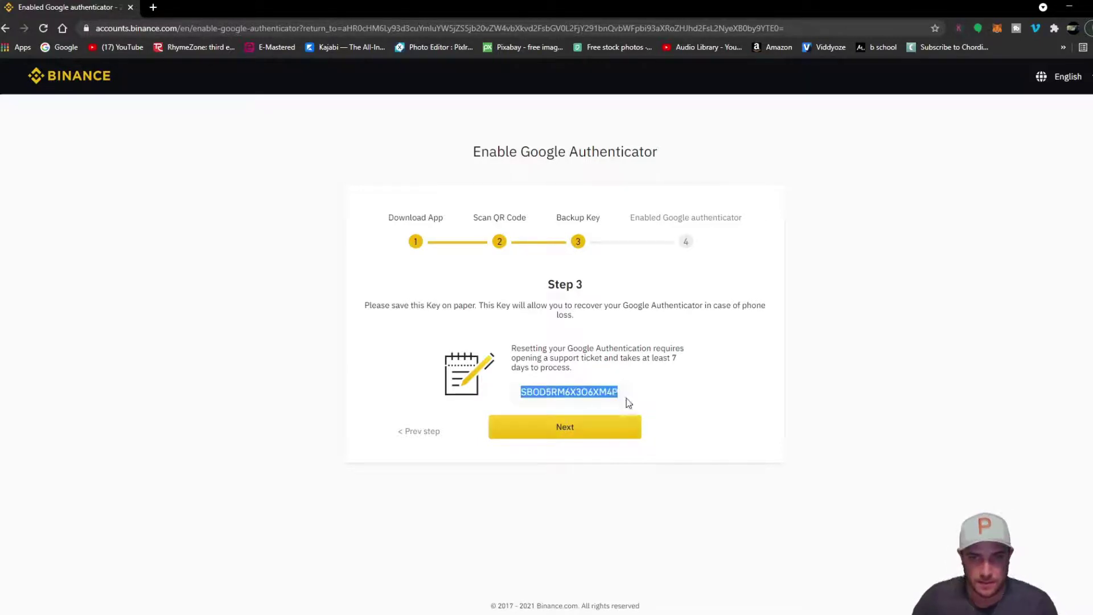
left_click(554, 426)
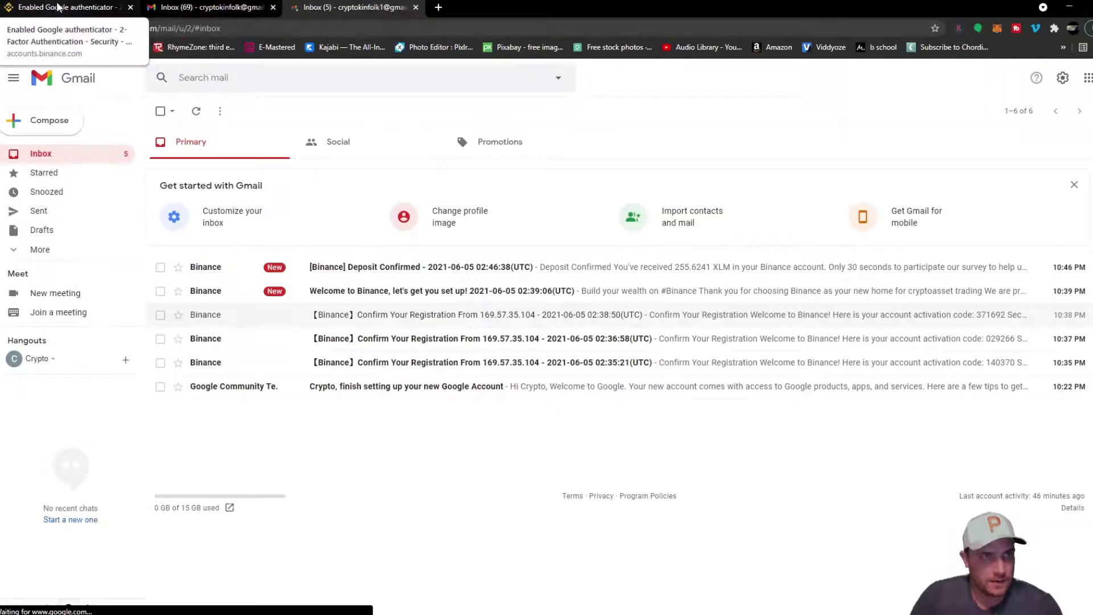
- Request an e-mail verification code and copy it from the Bind Google 2FA email in Gmail
left_click(7, 5)
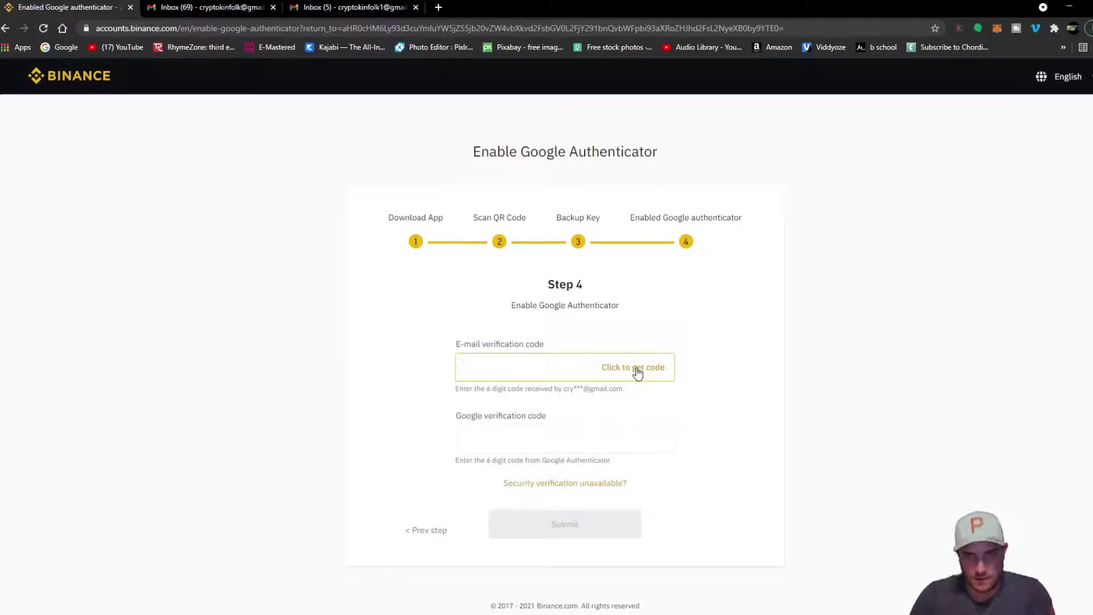
left_click(602, 367)
left_click(362, 8)
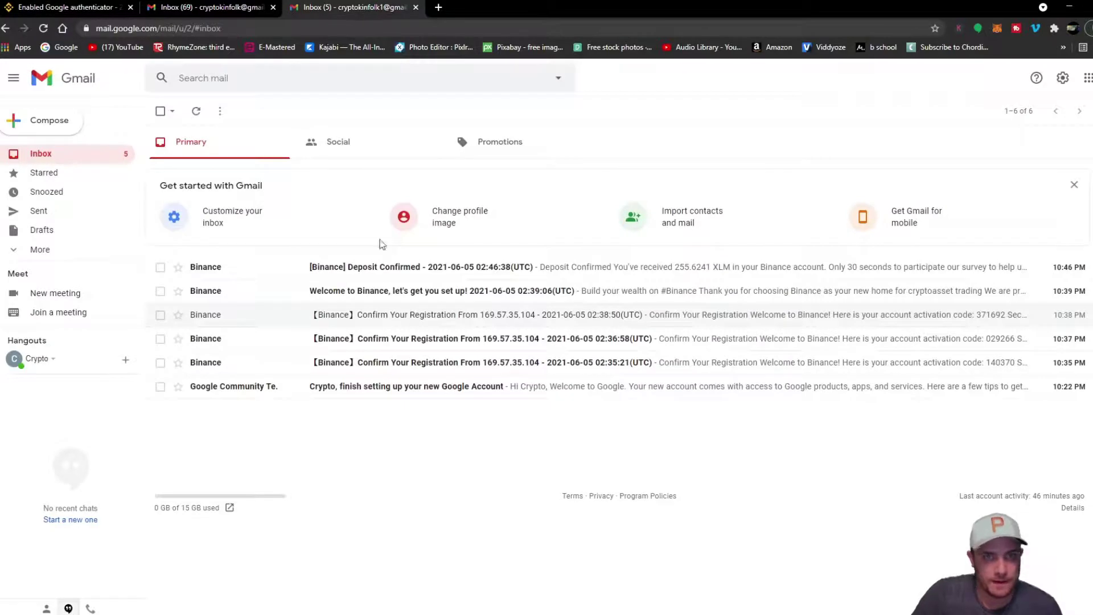
left_click(198, 111)
left_click(440, 273)
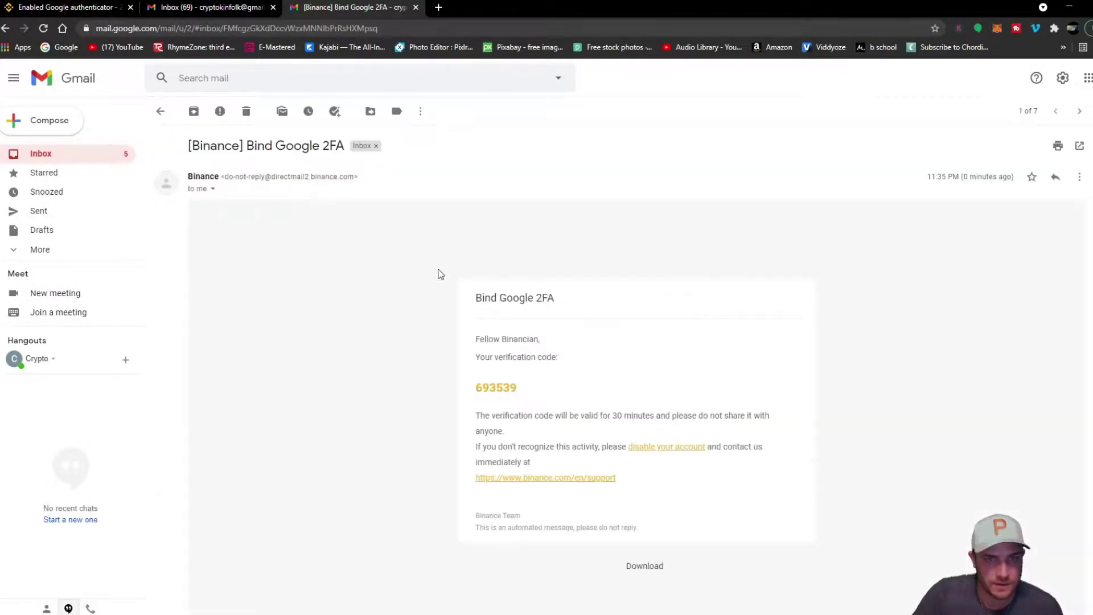
double_click(497, 387)
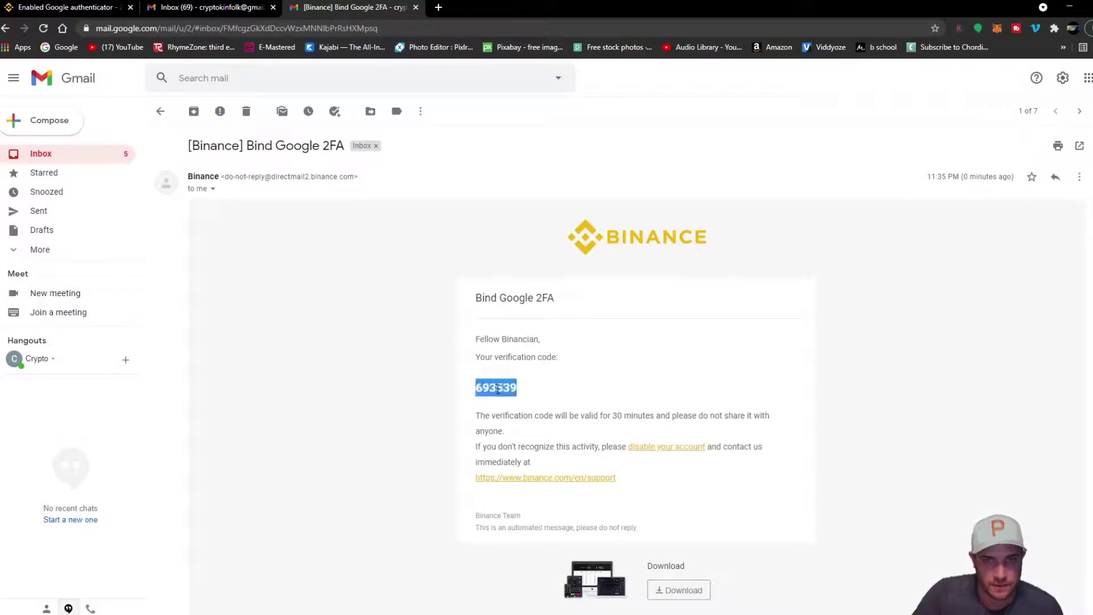
right_click(512, 387)
left_click(529, 395)
- Paste the emailed code into the e-mail verification field and start entering the Google authenticator code
left_click(171, 6)
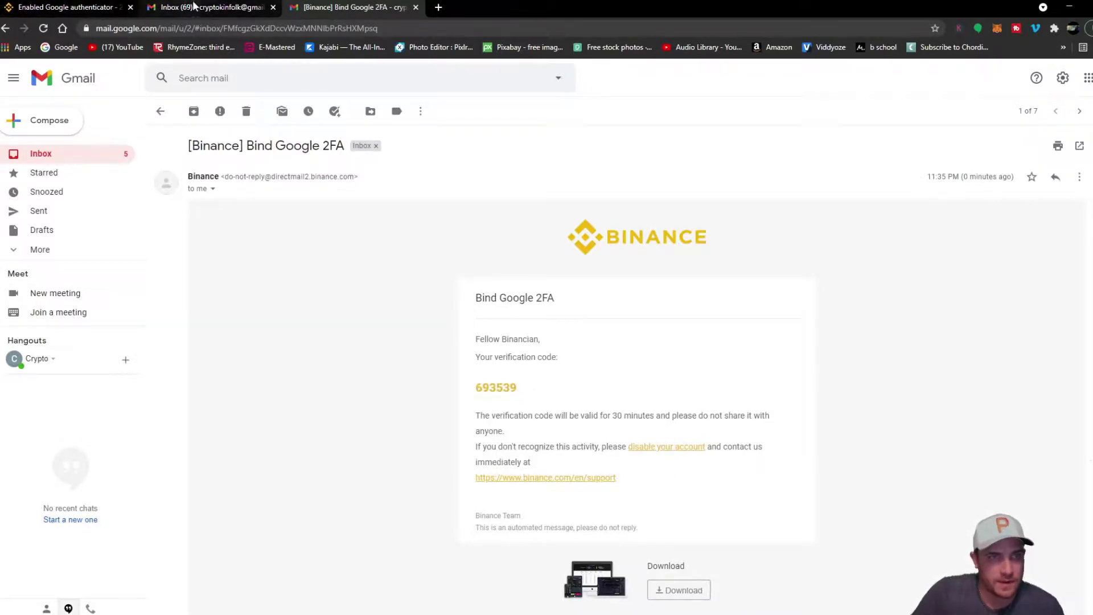
left_click(25, 4)
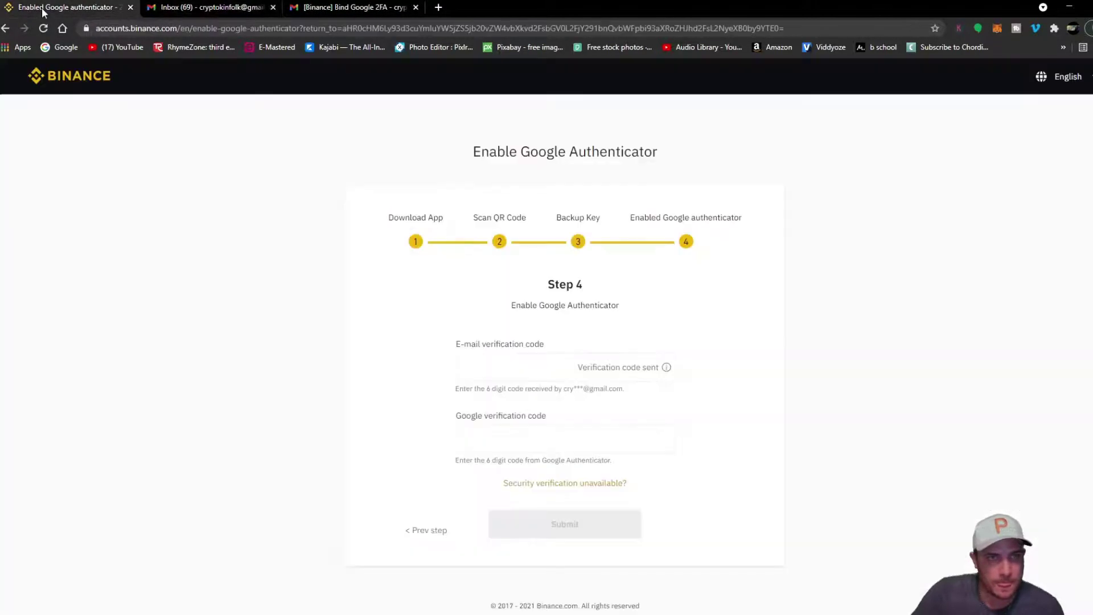
left_click(515, 370)
right_click(515, 369)
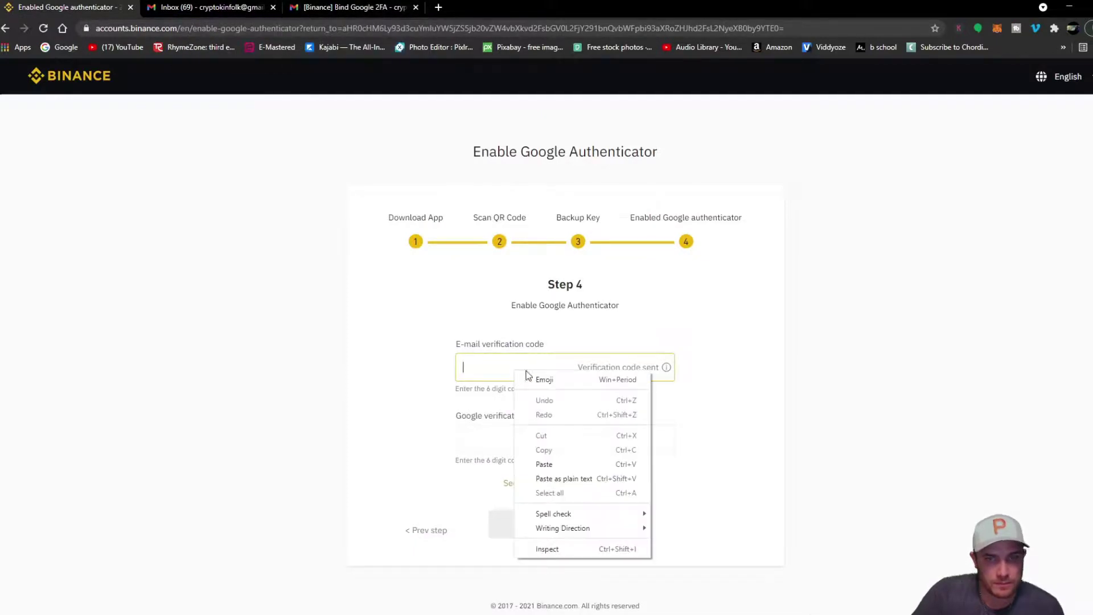
left_click(353, 6)
right_click(495, 387)
left_click(512, 394)
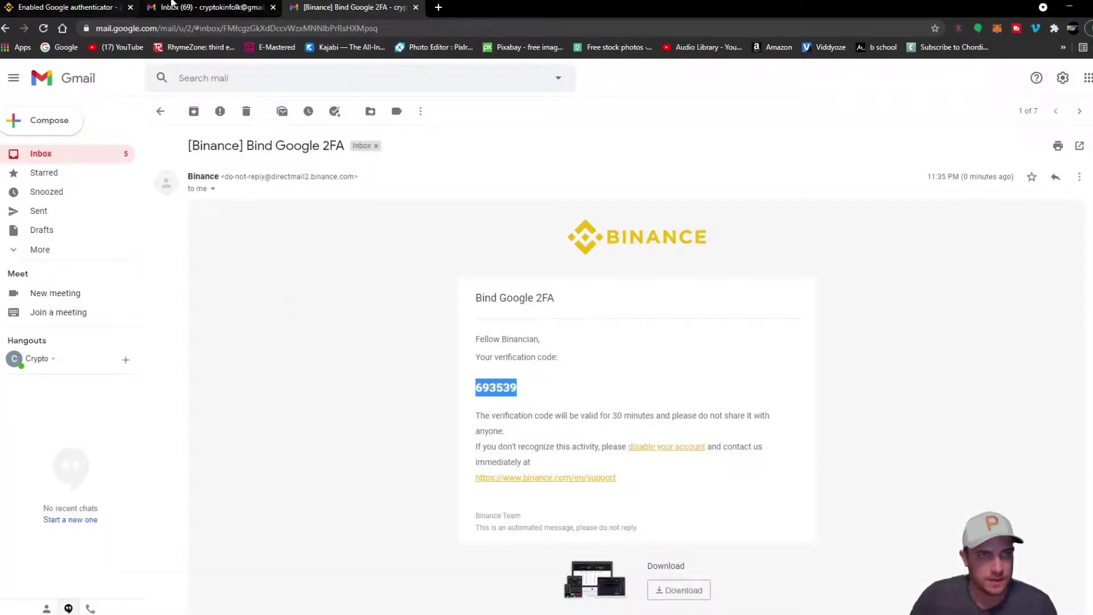
left_click(60, 8)
double_click(503, 371)
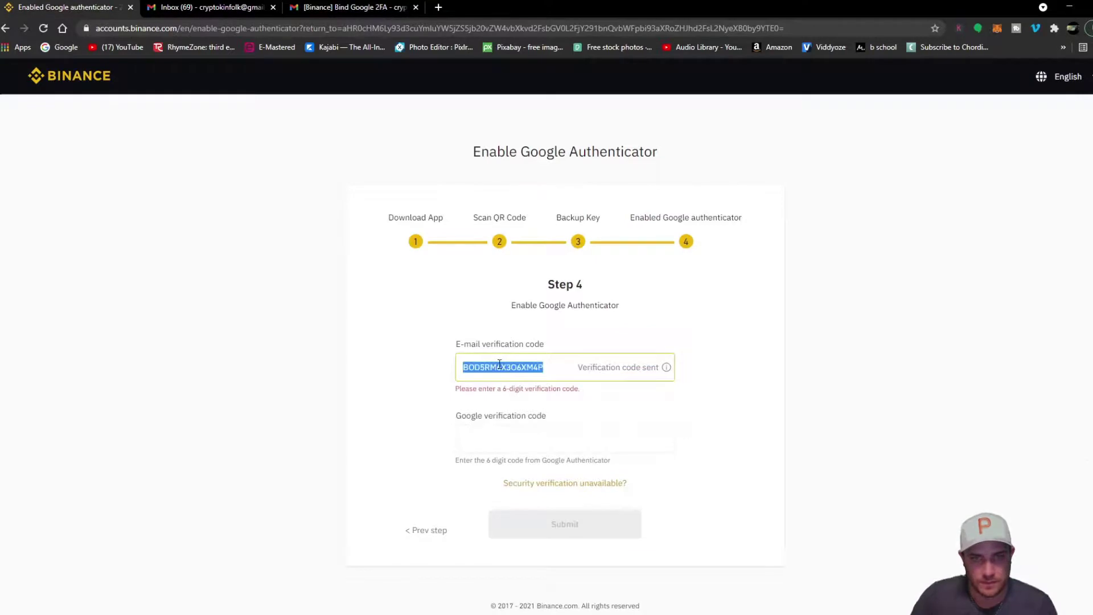
right_click(501, 367)
left_click(548, 421)
left_click(514, 441)
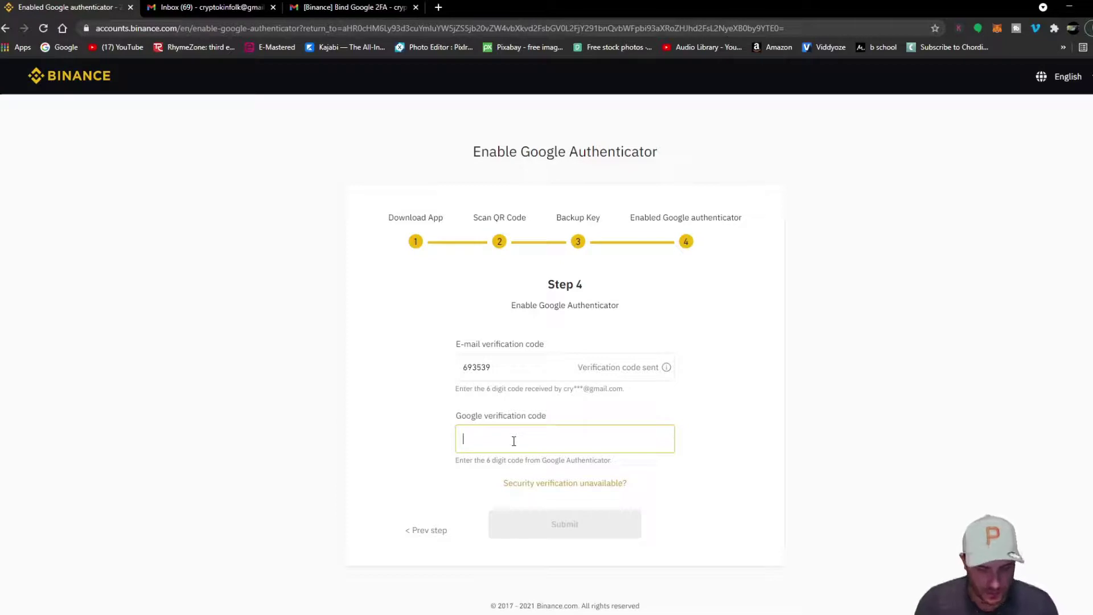
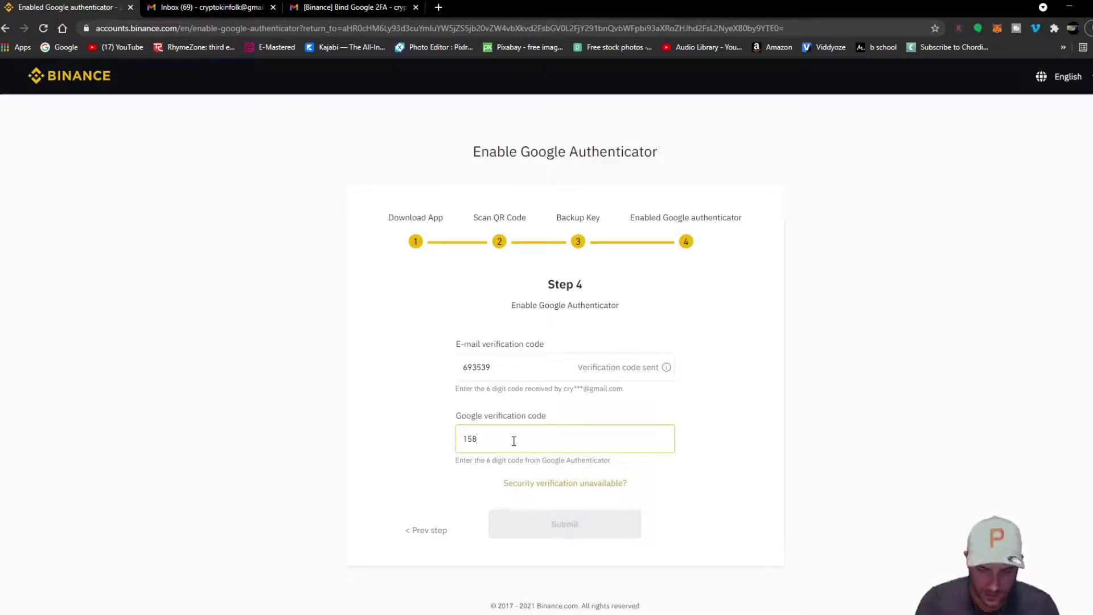
- Submit the e-mail and Google authenticator verification codes
left_click(567, 522)
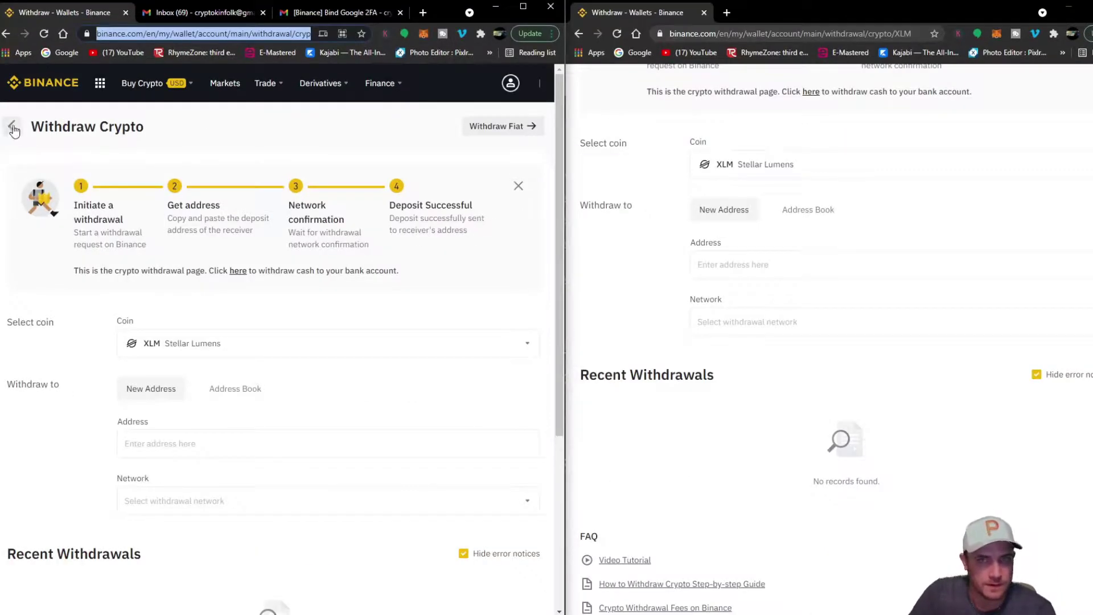
- Return the right window to the Fiat and Spot wallet, then open XLM's withdrawal page there
scroll(723, 180, "up", 3)
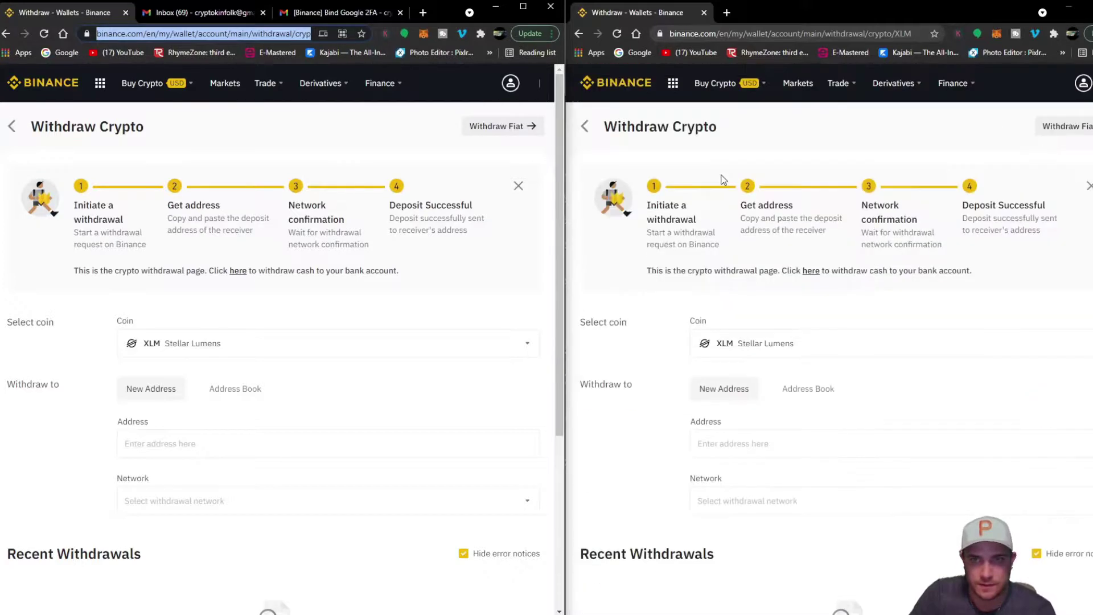
left_click(583, 127)
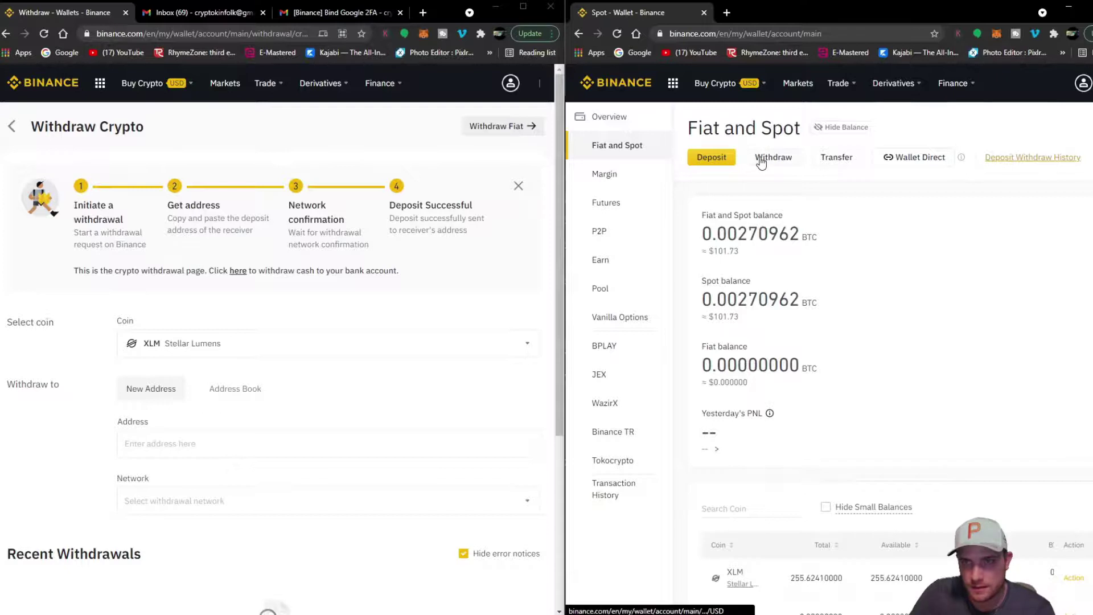
scroll(646, 354, "down", 2)
scroll(654, 347, "up", 2)
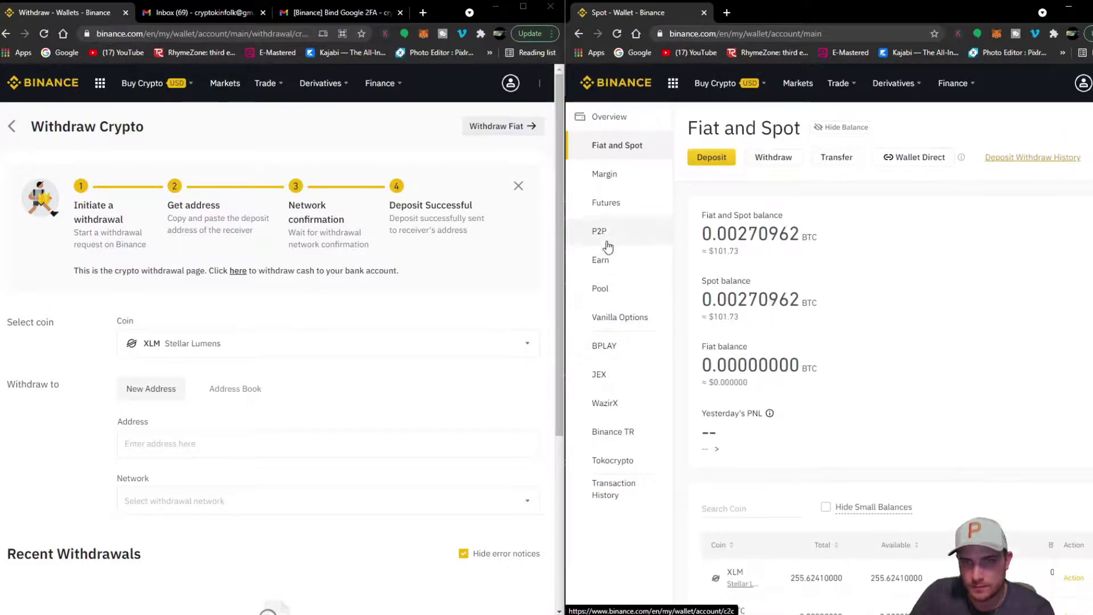
scroll(839, 484, "down", 2)
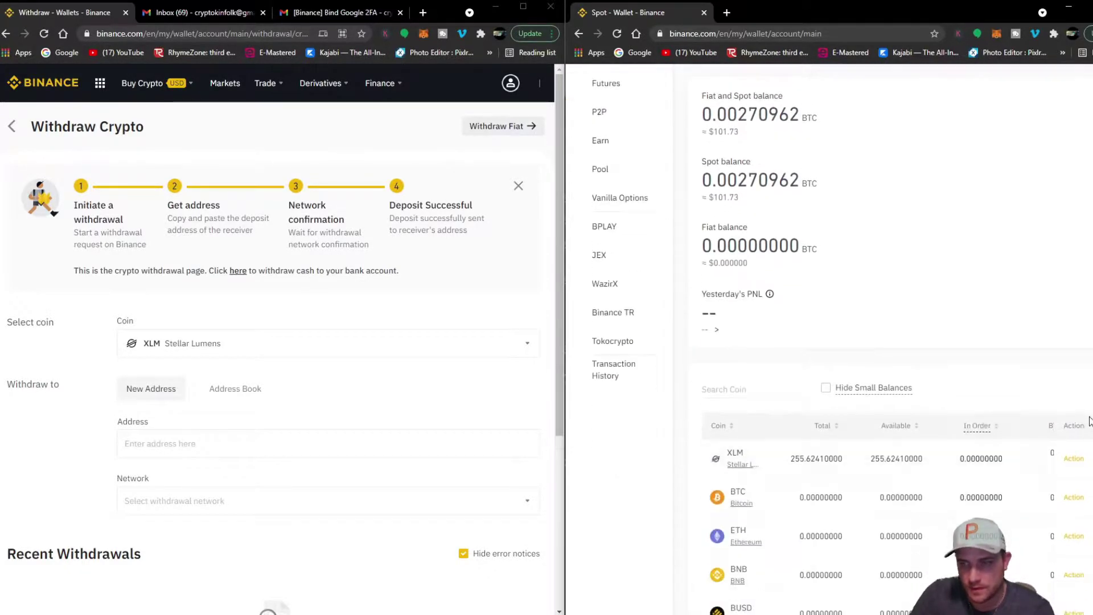
mouse_move(1074, 458)
scroll(1074, 458, "down", 2)
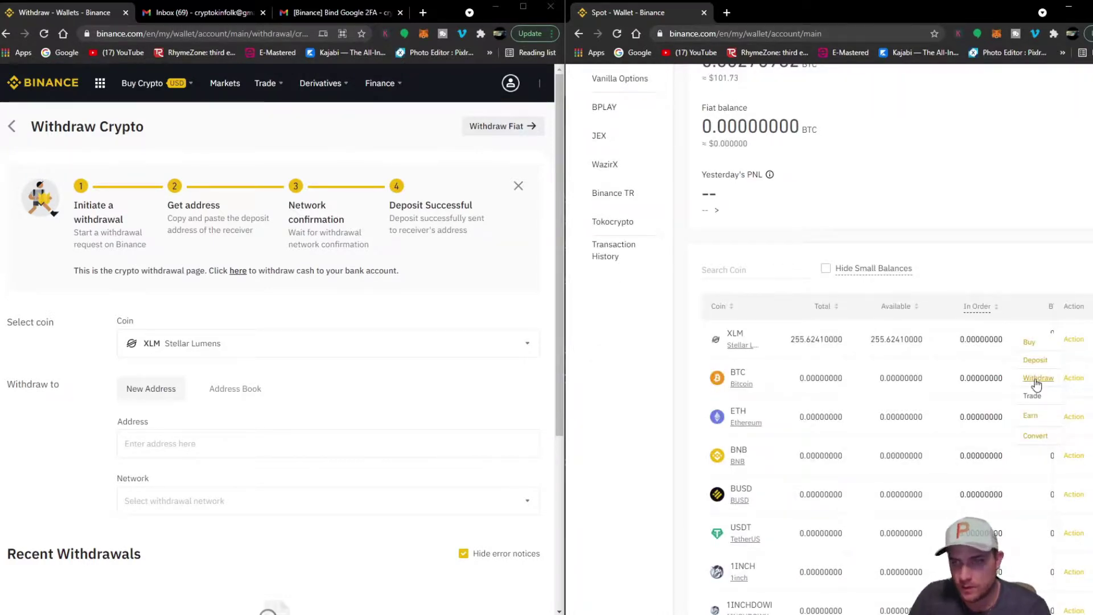
left_click(1036, 378)
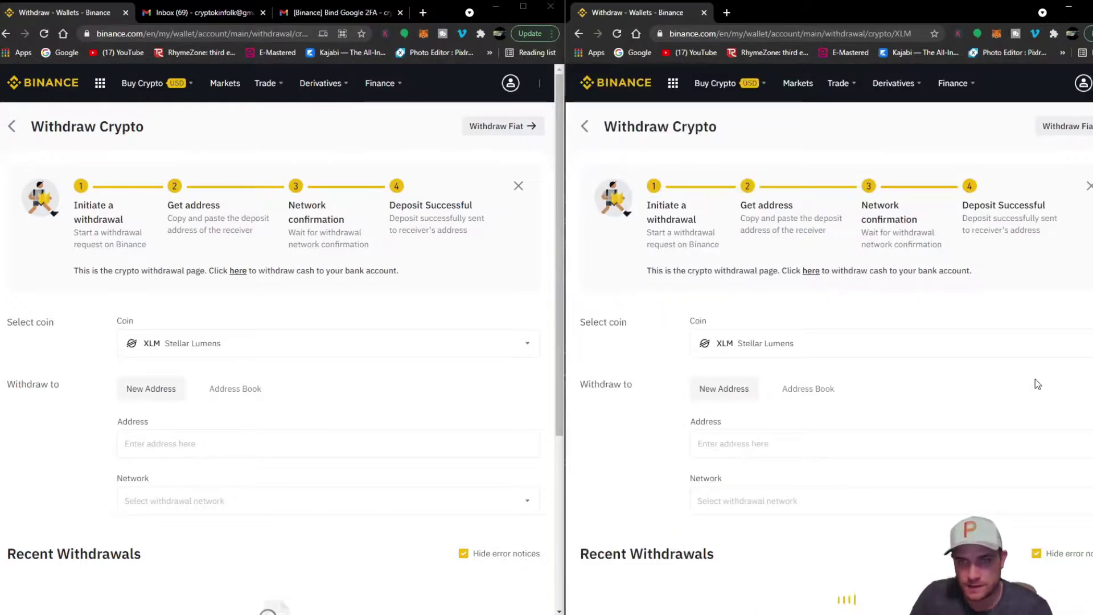
- Go back to the wallet listing 255.6241 XLM and reveal XLM's Deposit action
left_click(585, 131)
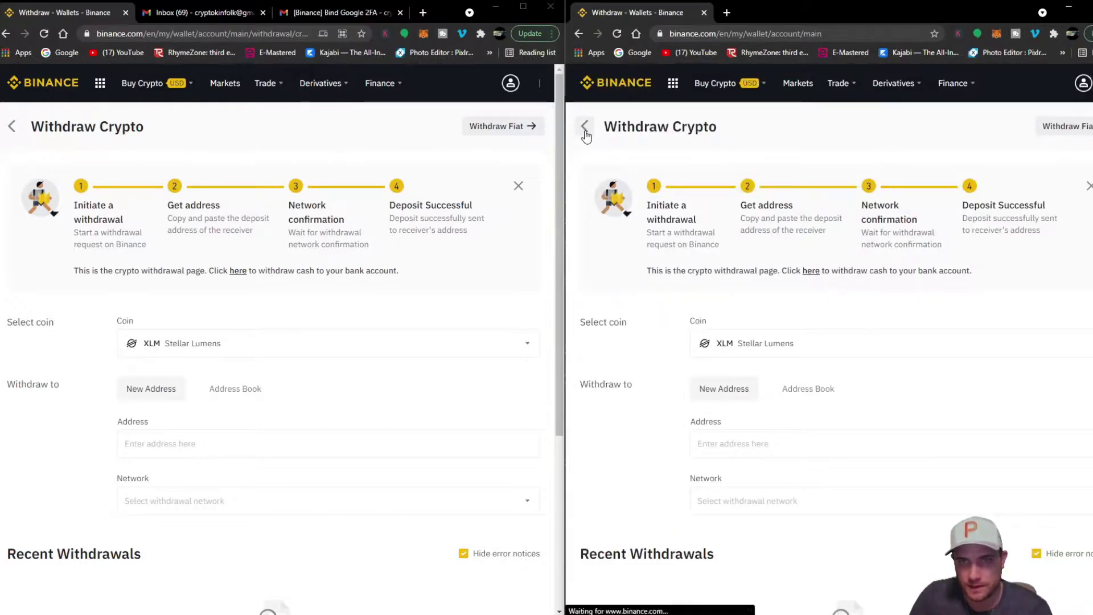
scroll(997, 399, "down", 1)
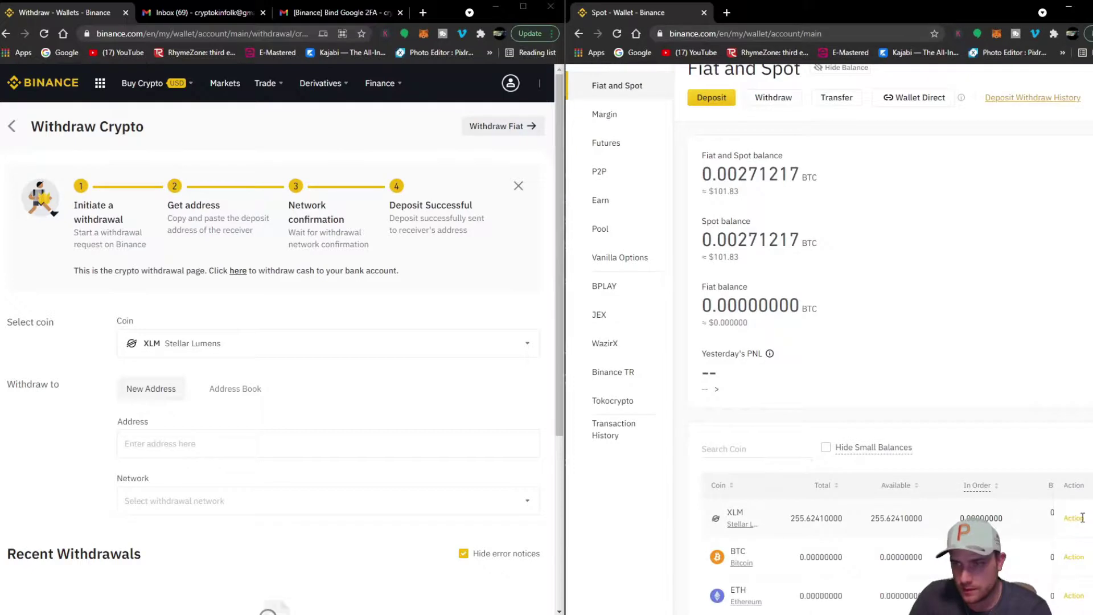
mouse_move(1083, 517)
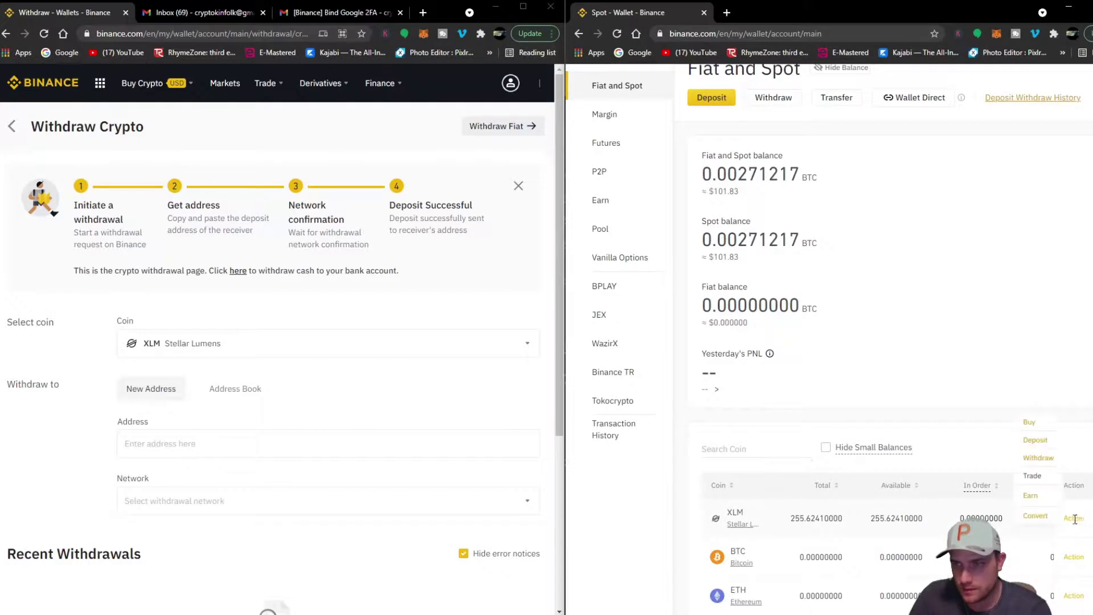
- Open the XLM deposit page and acknowledge its MEMO warning with 'I understand'
left_click(1036, 441)
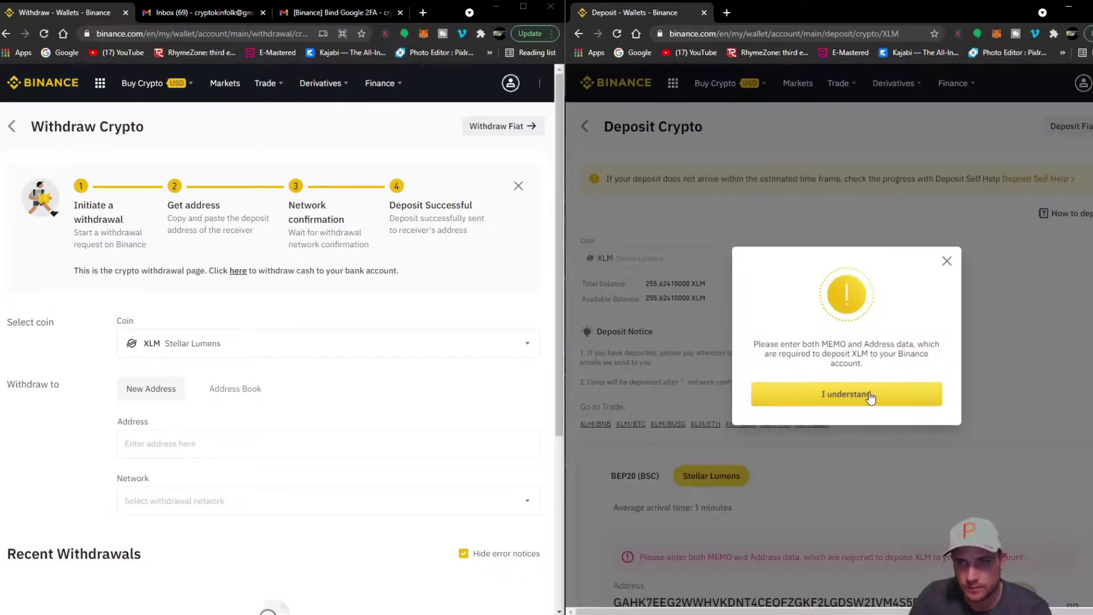
left_click_drag(754, 345, 948, 349)
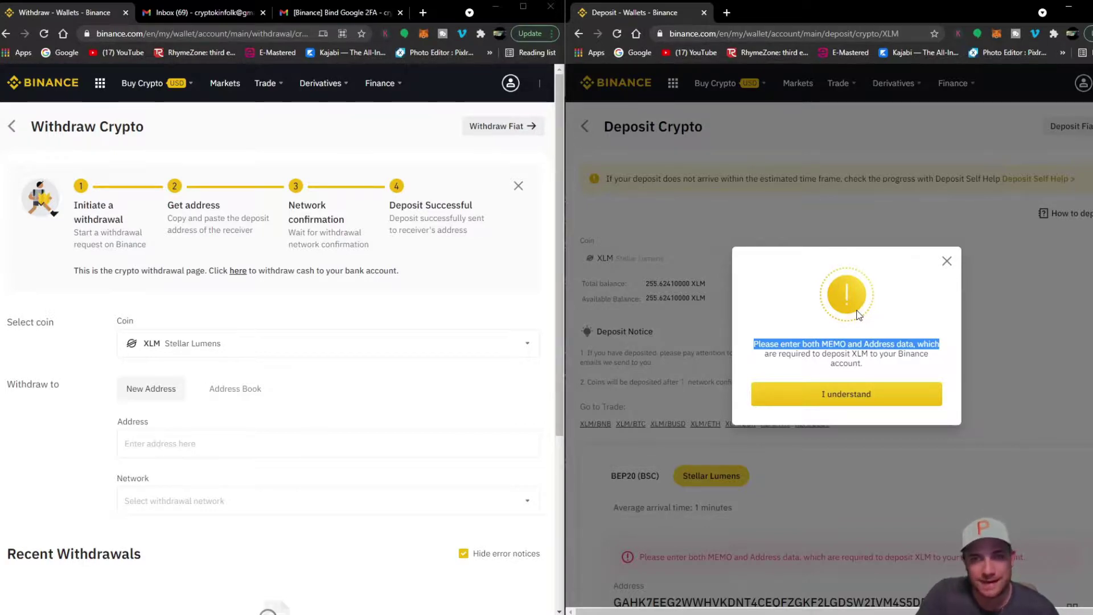
left_click(838, 392)
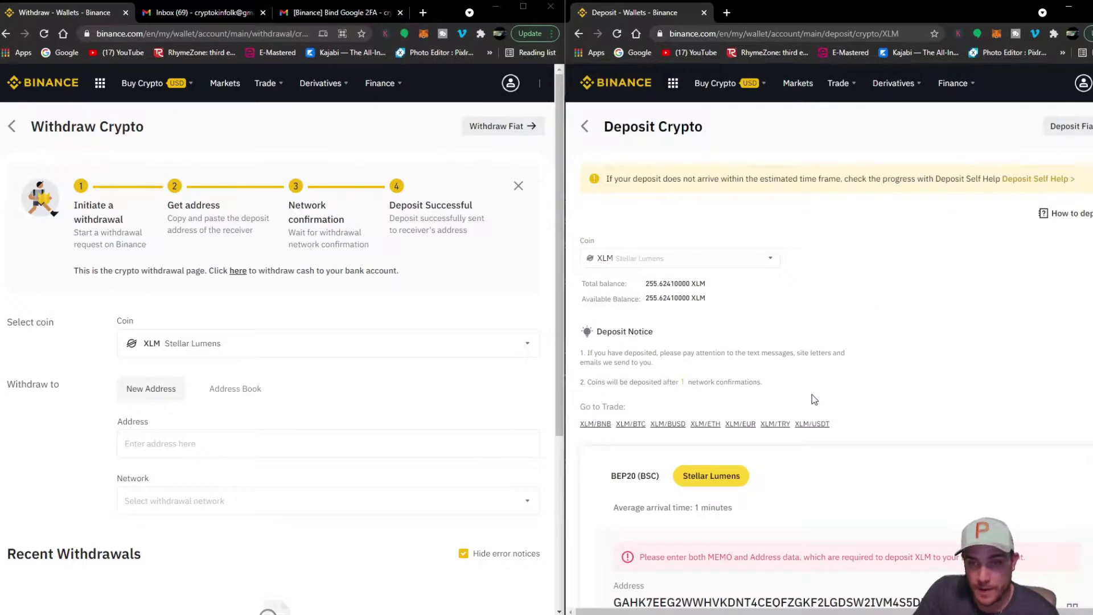
- Bring the Stellar Lumens deposit address and memo into view beside the empty withdrawal Address field
scroll(751, 334, "down", 3)
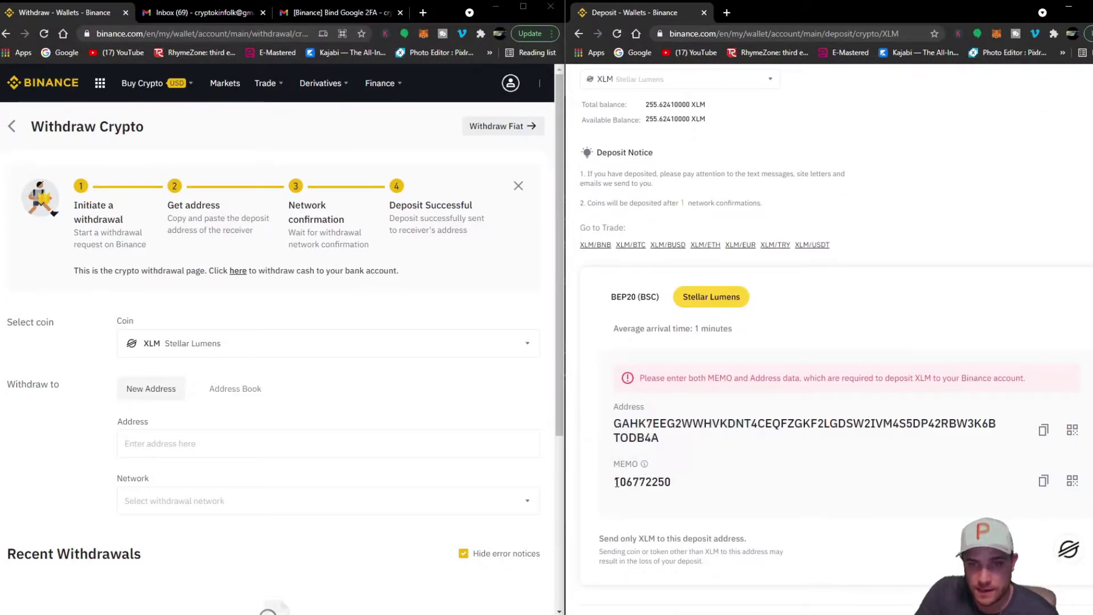
double_click(616, 482)
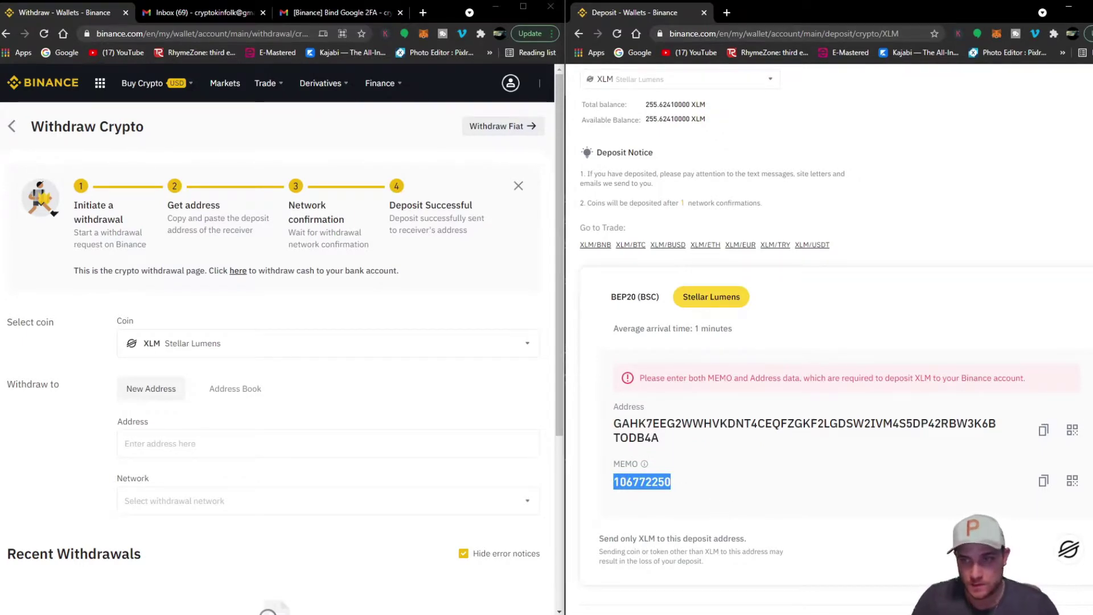
mouse_move(1073, 433)
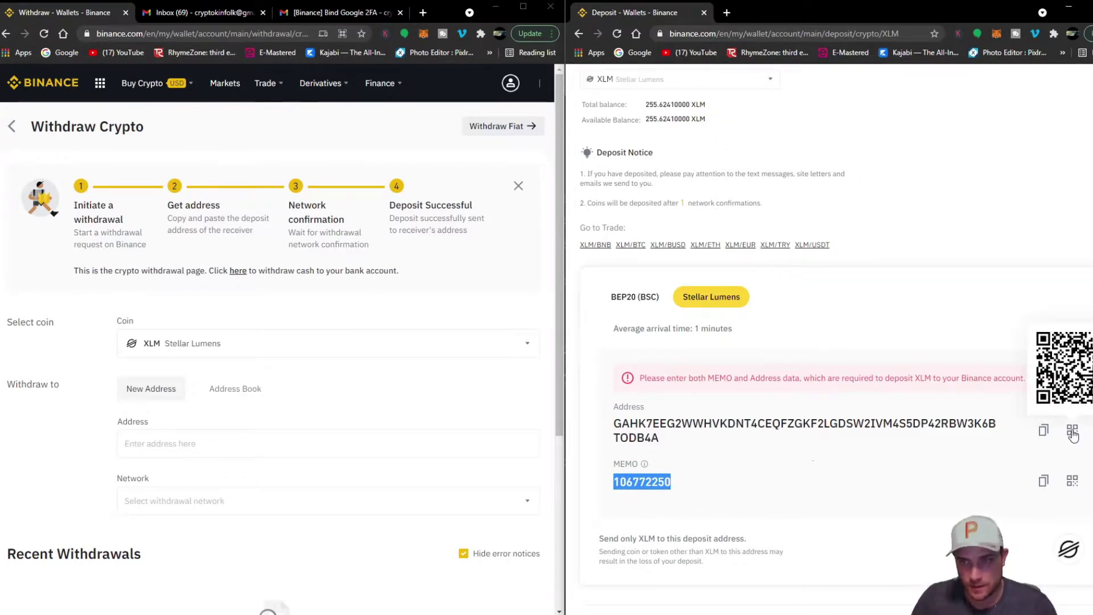
left_click(177, 440)
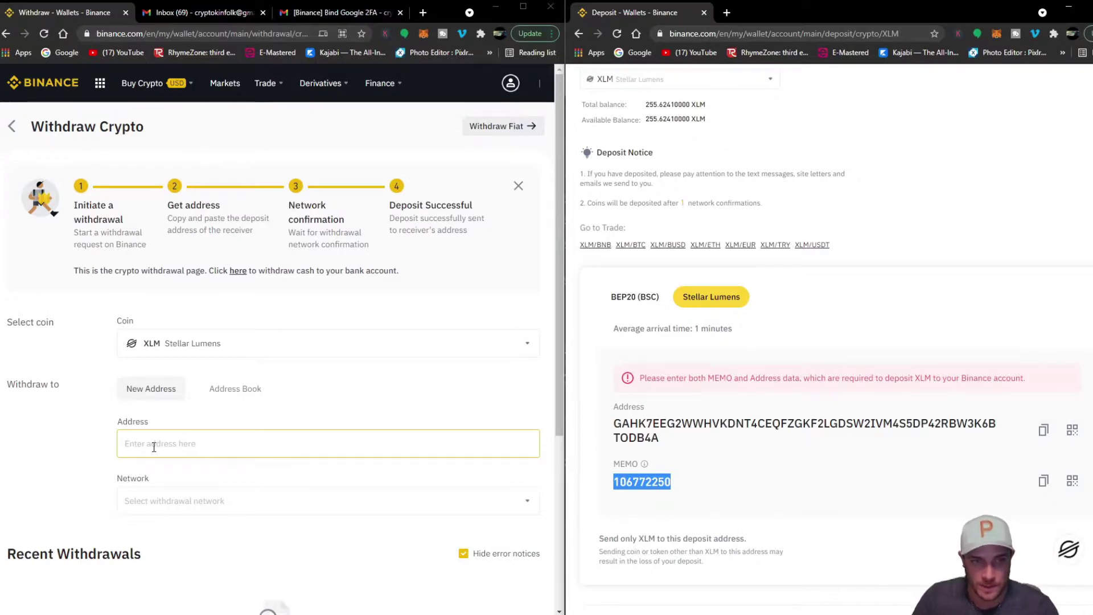
left_click(154, 447)
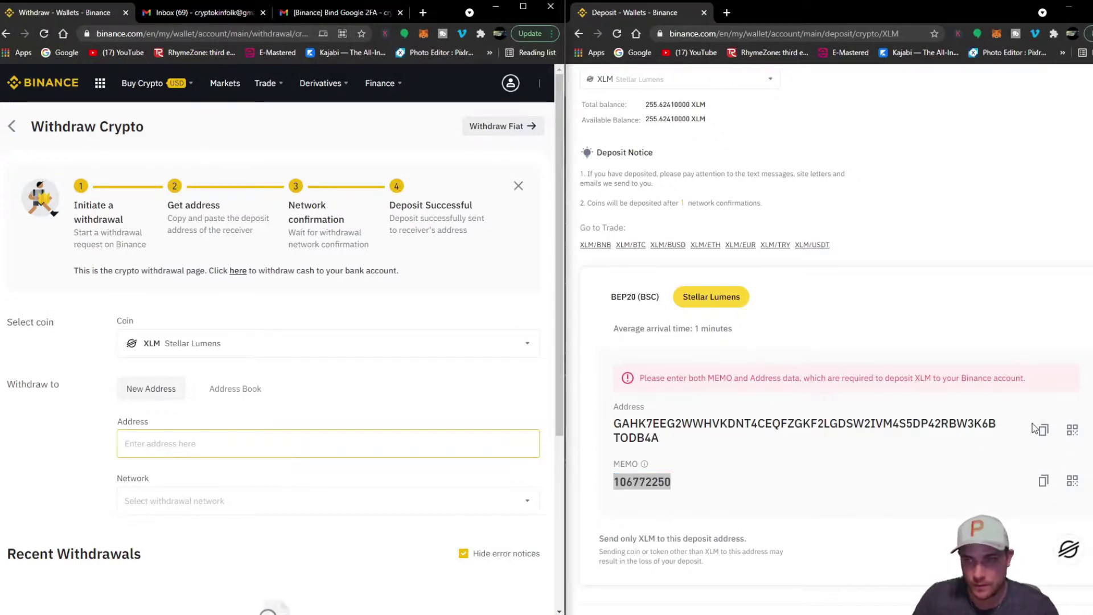
left_click(1070, 436)
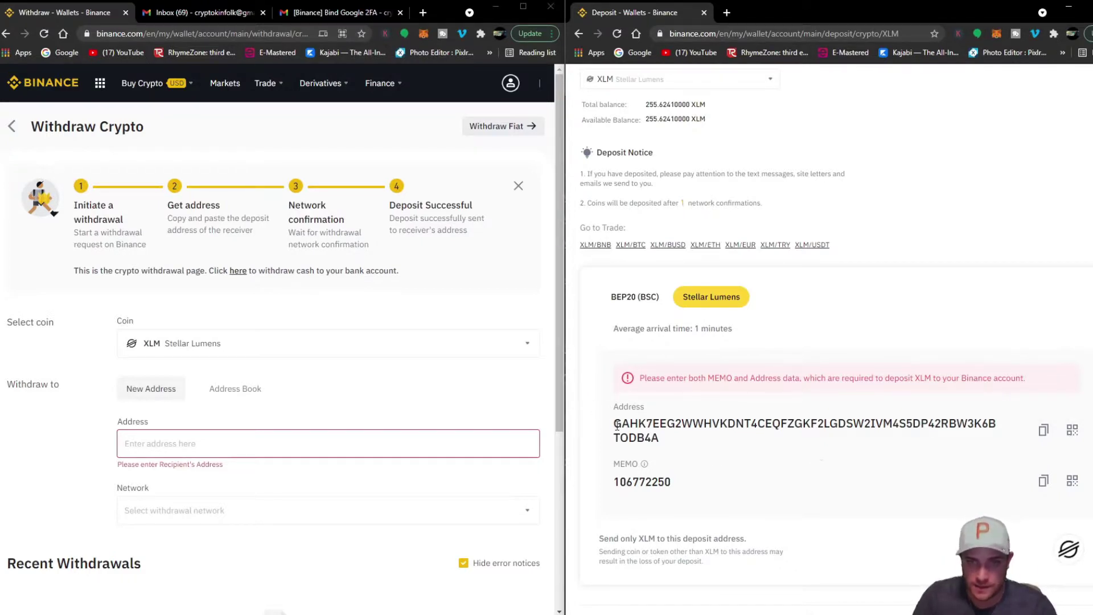
- Copy the XLM deposit address into the withdrawal Address field, then copy the deposit memo
left_click_drag(614, 423, 714, 444)
right_click(721, 416)
left_click(741, 424)
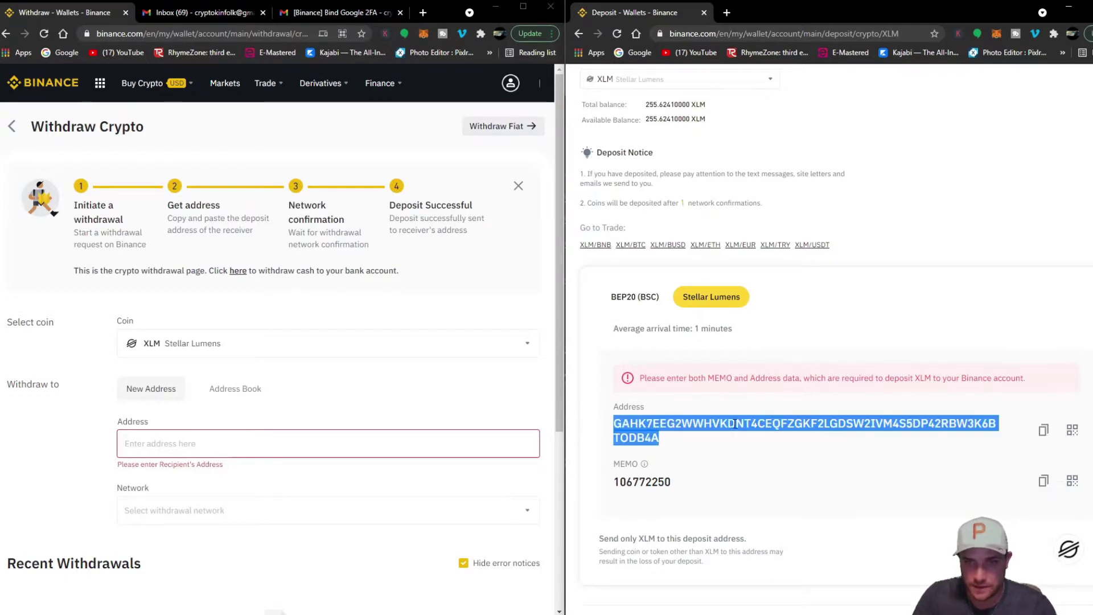
right_click(153, 442)
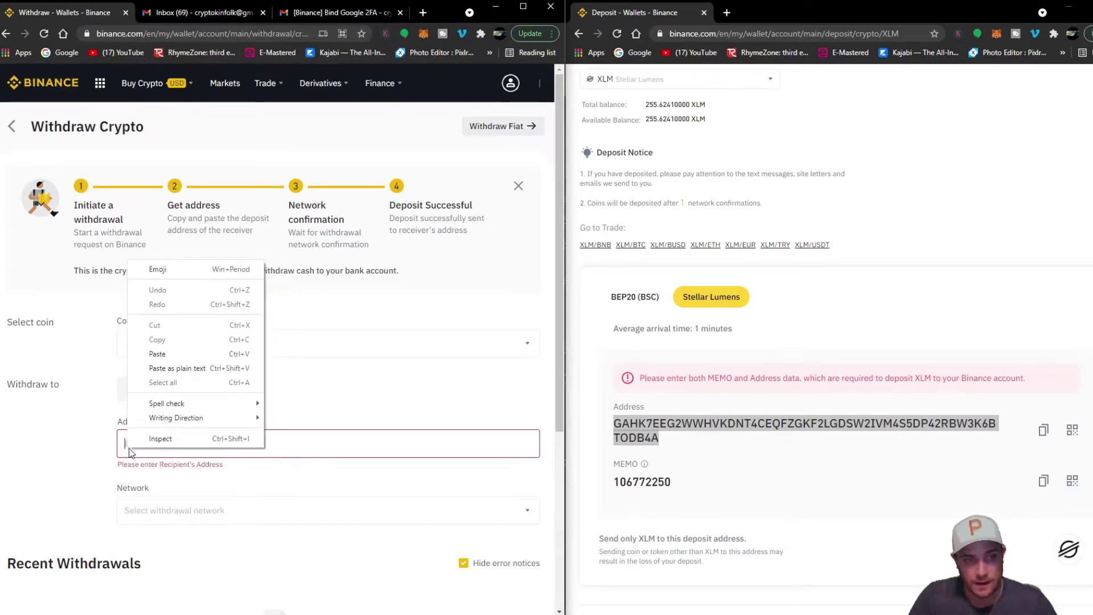
left_click(195, 350)
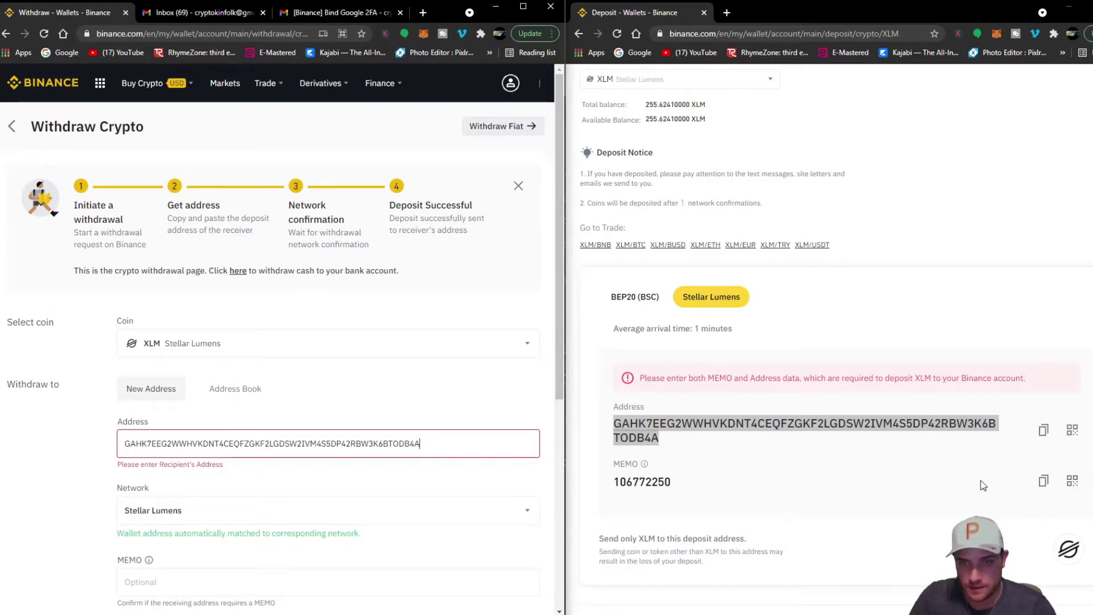
left_click(1043, 481)
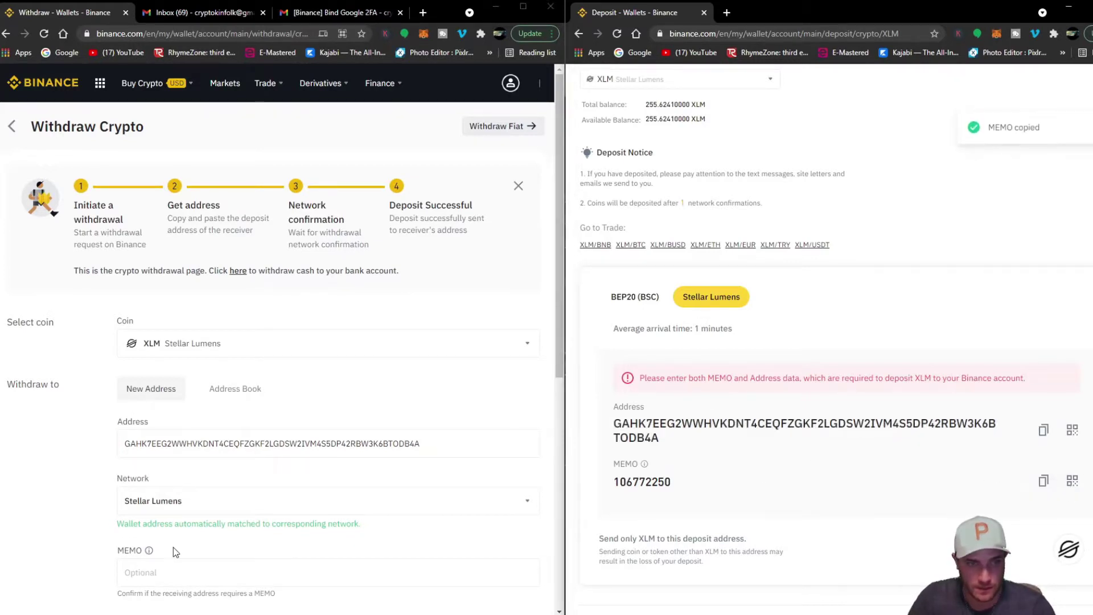
left_click(171, 571)
scroll(171, 572, "down", 1)
right_click(137, 512)
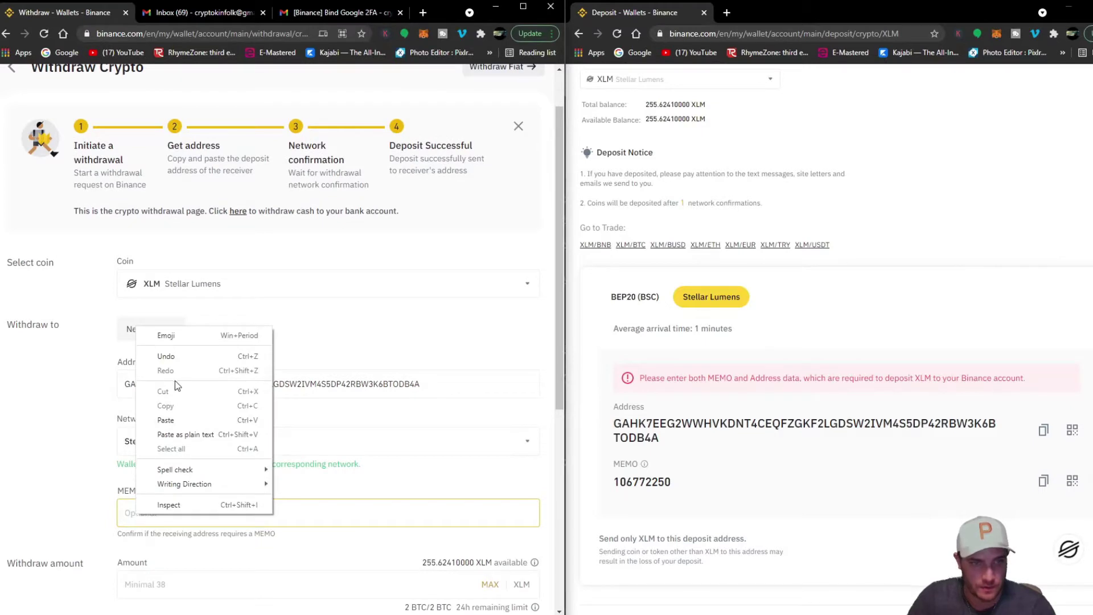
left_click(183, 421)
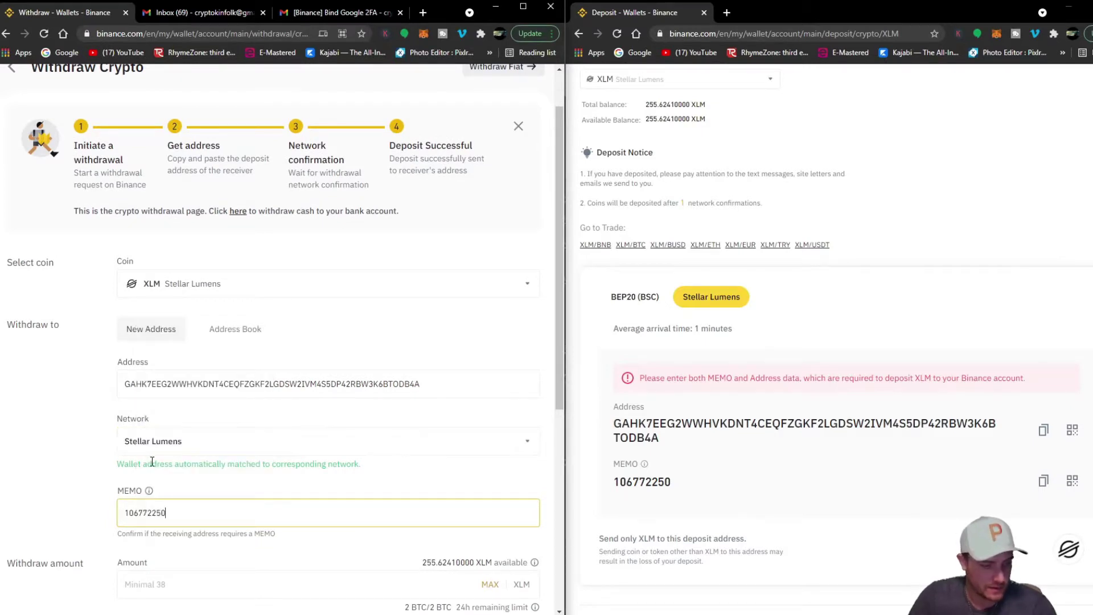
scroll(280, 477, "down", 3)
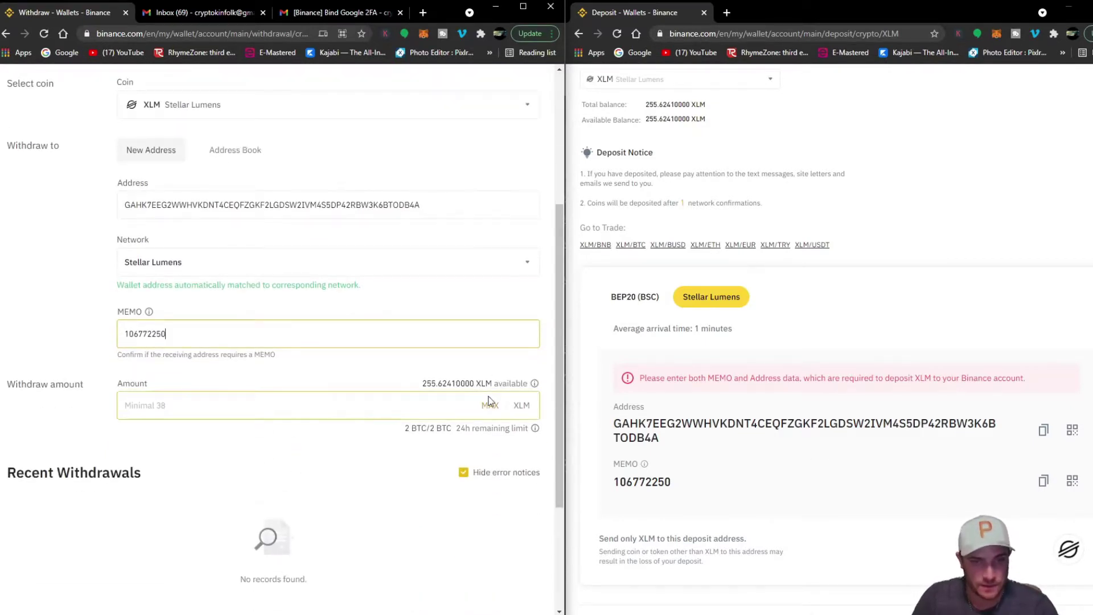
scroll(486, 402, "up", 1)
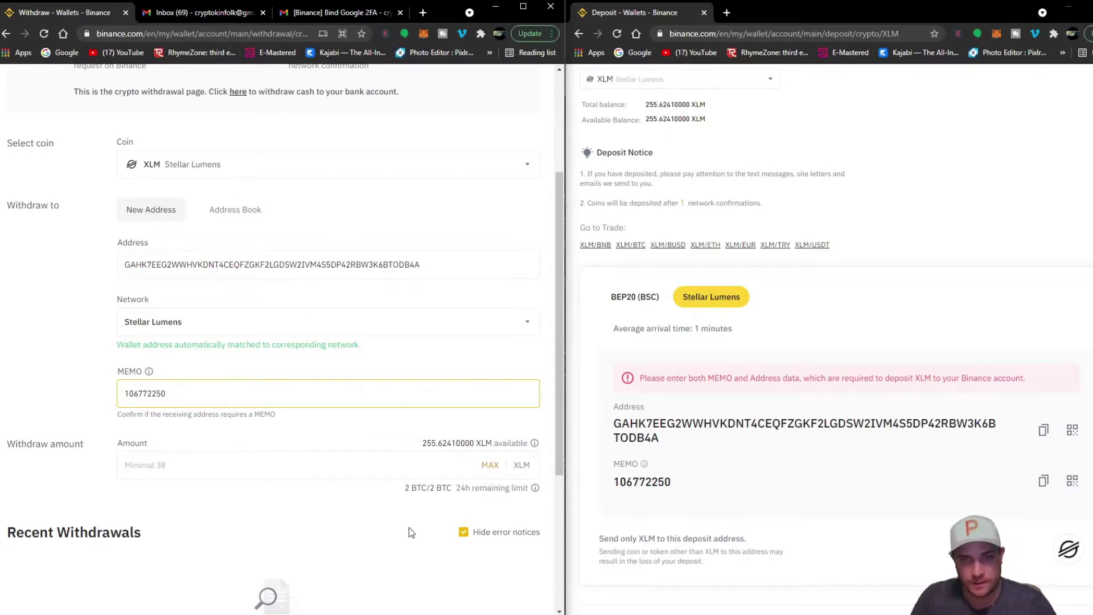
- Set the withdrawal amount to the full 255.6241000 XLM balance with MAX, leaving 255.6041000 XLM received
left_click(491, 466)
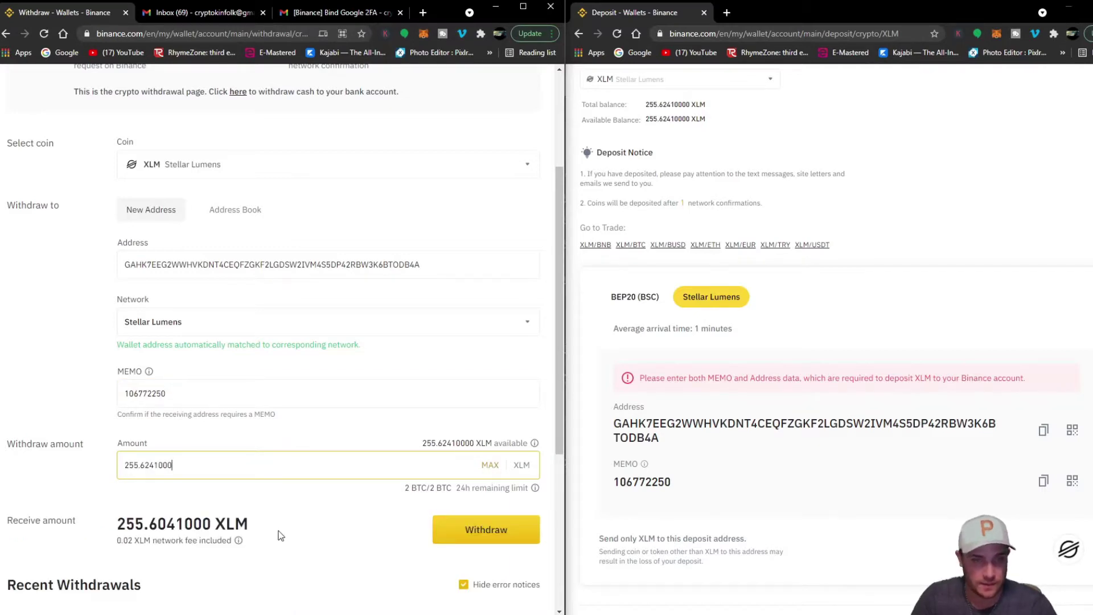
left_click_drag(230, 465, 119, 467)
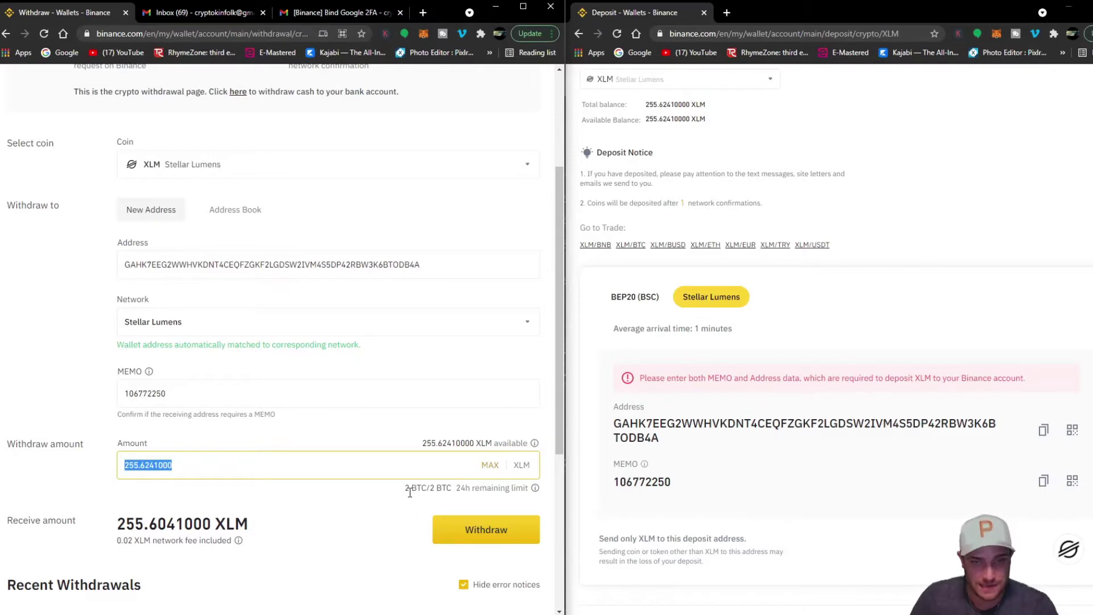
left_click_drag(410, 492, 544, 497)
scroll(176, 304, "down", 2)
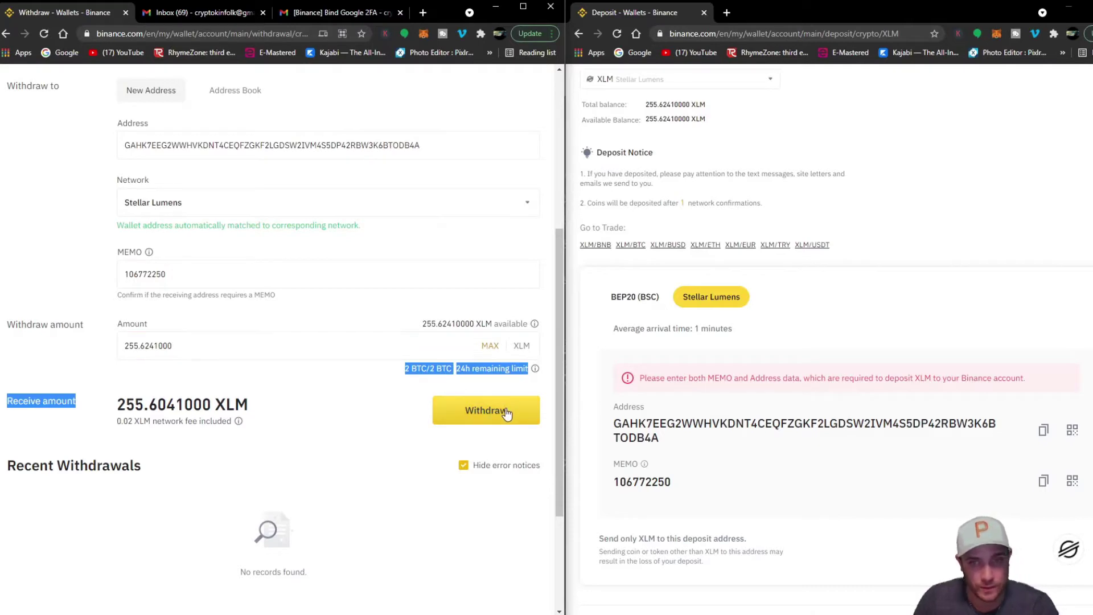
scroll(728, 188, "up", 2)
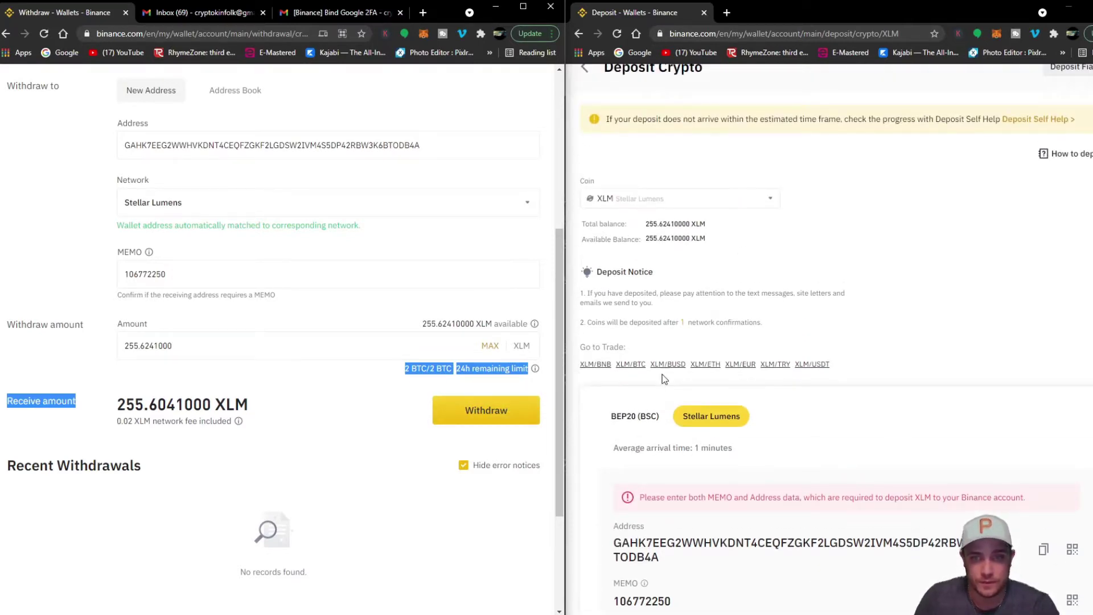
left_click_drag(608, 450, 721, 446)
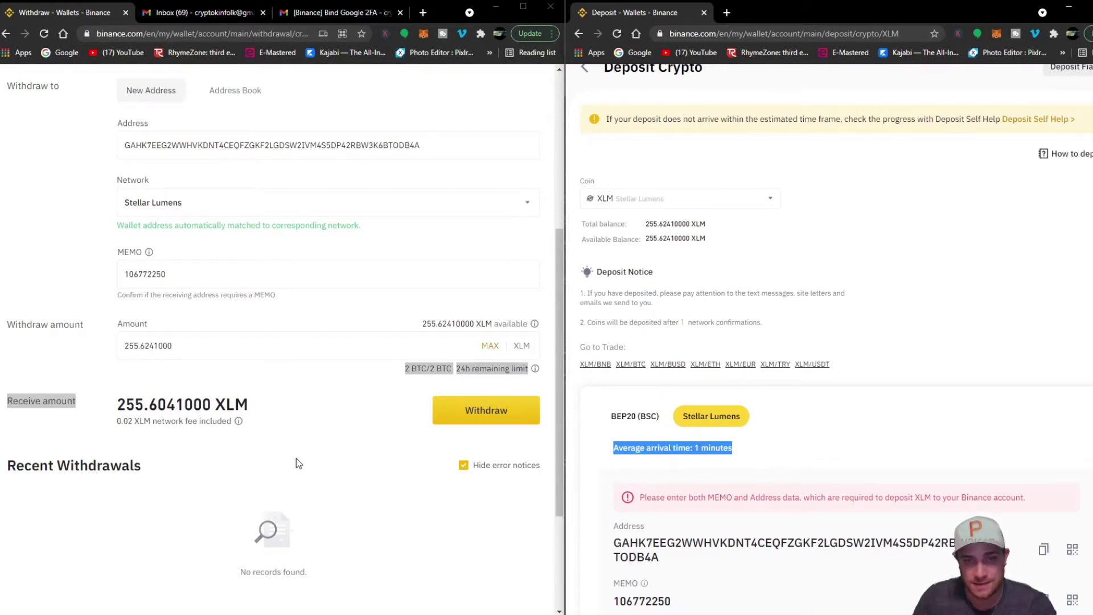
left_click(637, 416)
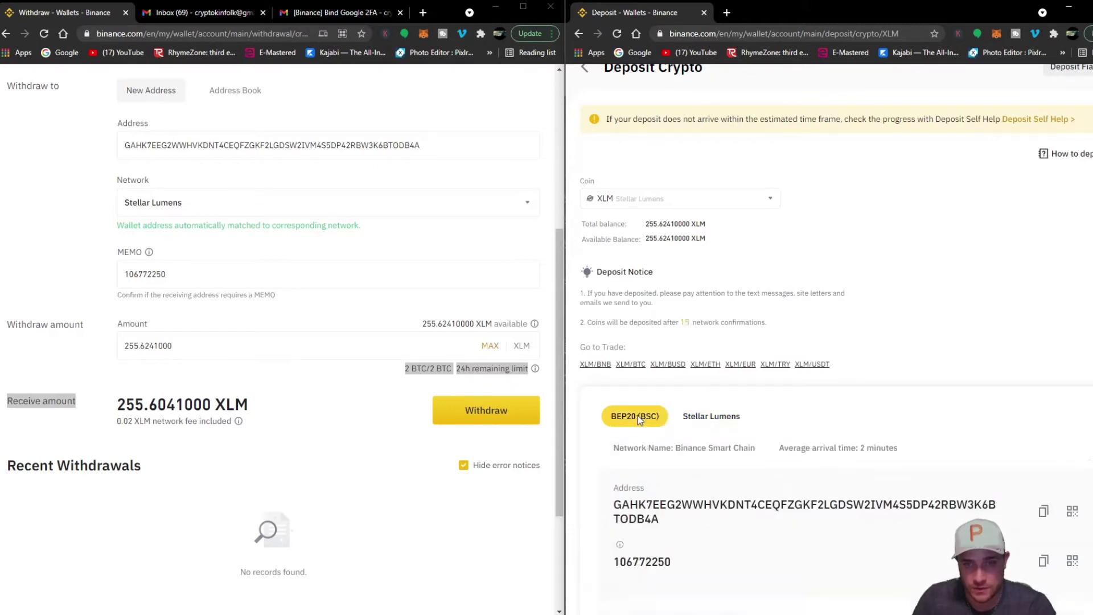
scroll(737, 397, "down", 1)
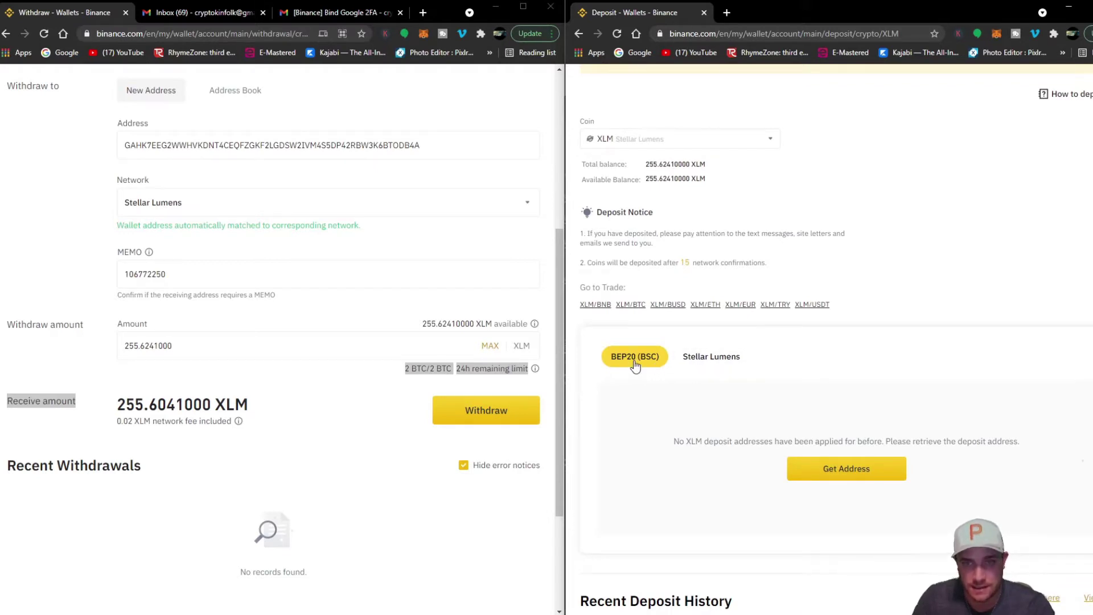
left_click(713, 362)
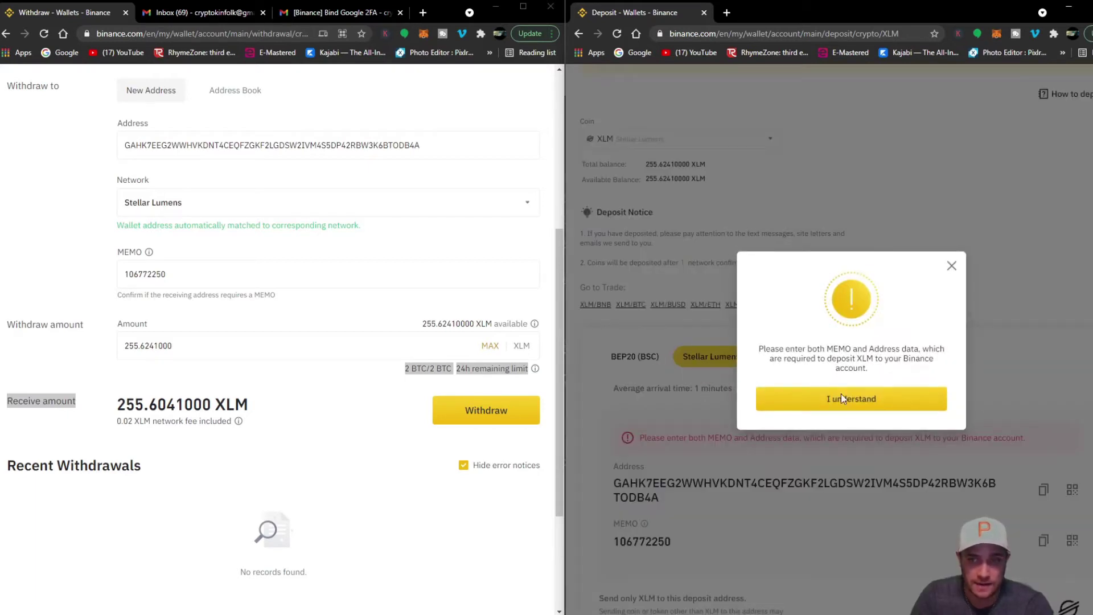
left_click(842, 397)
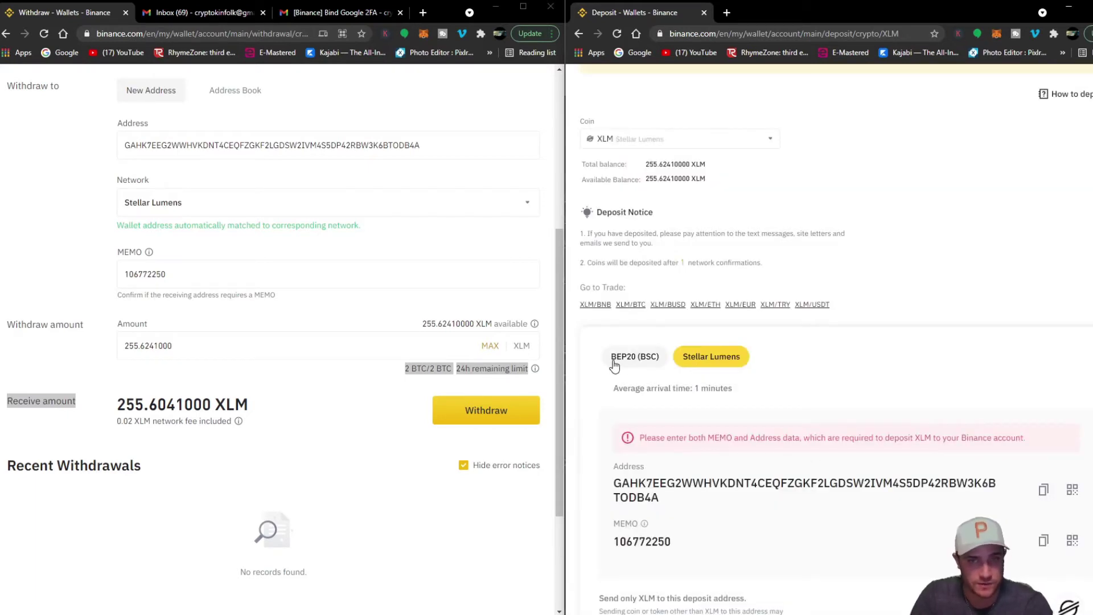